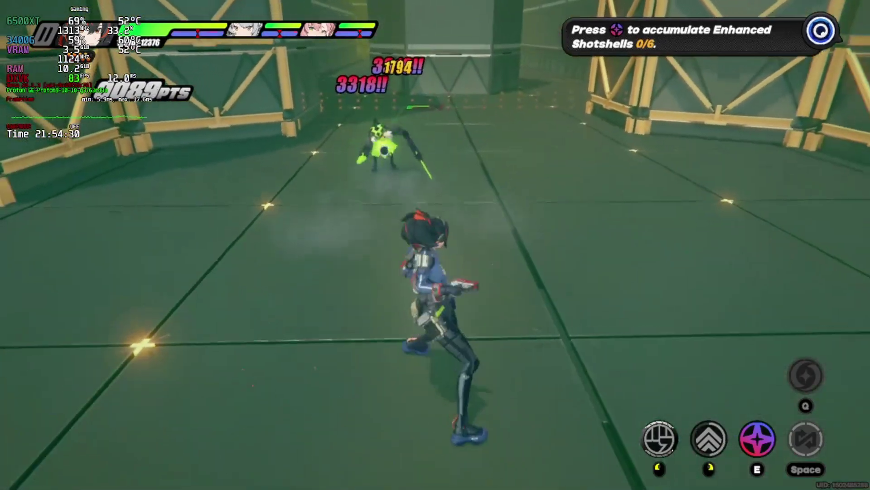
pyautogui.press('e')
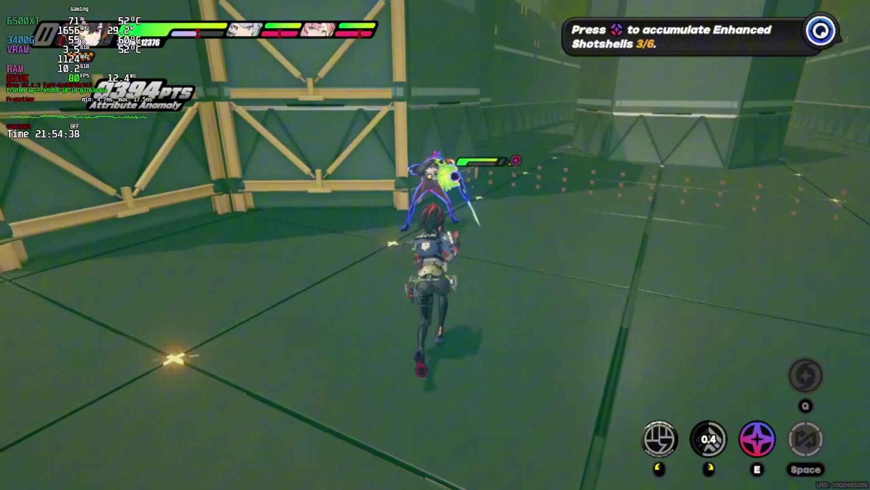
pyautogui.press('e')
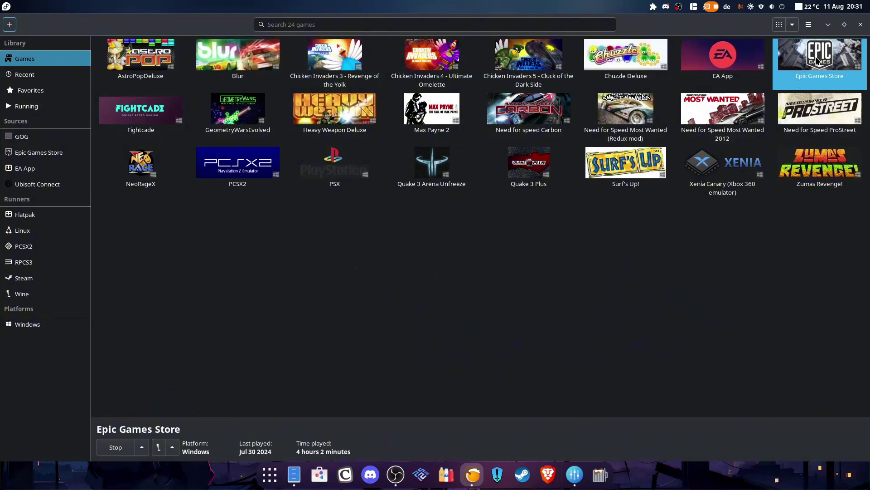
# Step: Review the available ways to add games to Lutris and close the list
pyautogui.click(8, 25)
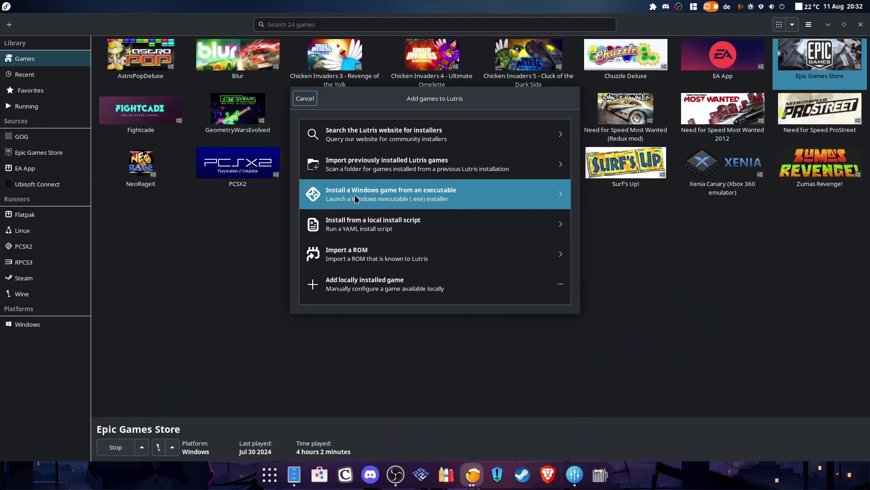
pyautogui.click(767, 317)
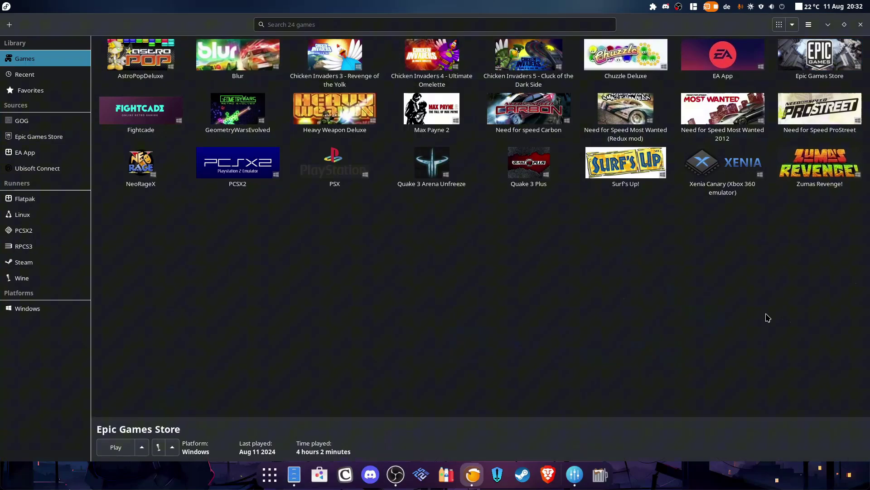
# Step: Open the Epic Games Store, launch Zenless Zone Zero from its quick launch list, and start the game in HoYoPlay
pyautogui.doubleClick(794, 63)
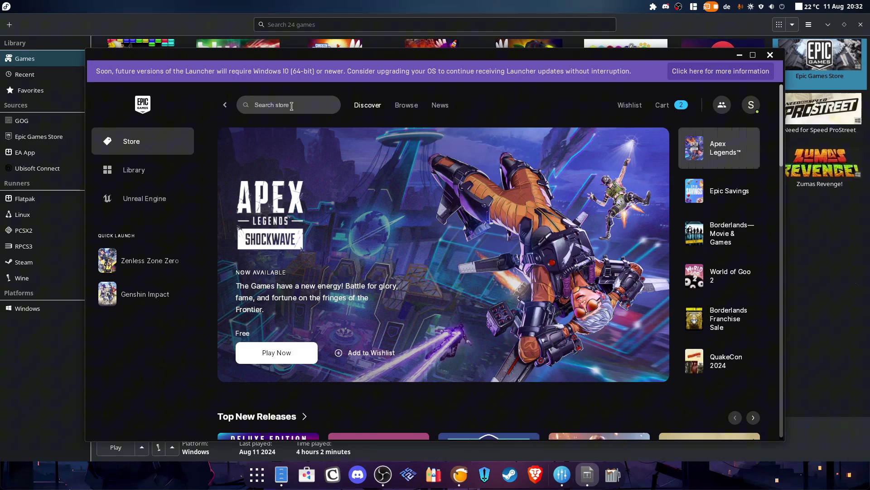
pyautogui.moveTo(136, 263)
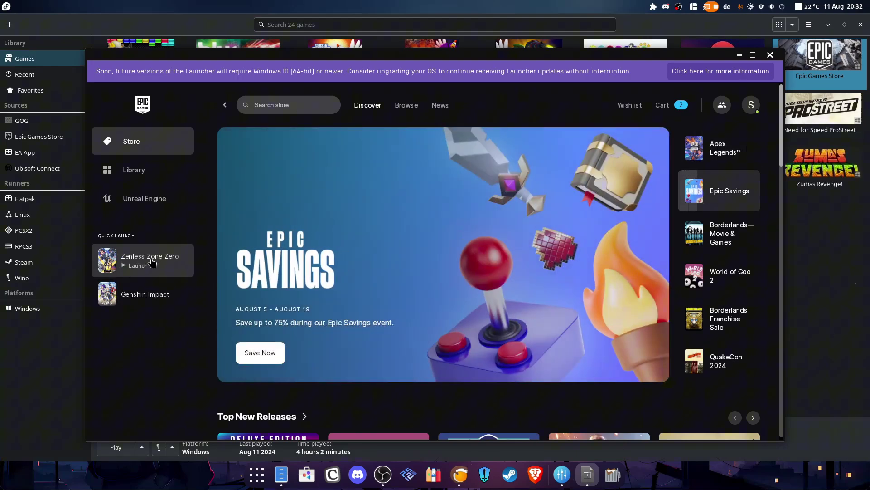
pyautogui.moveTo(161, 301)
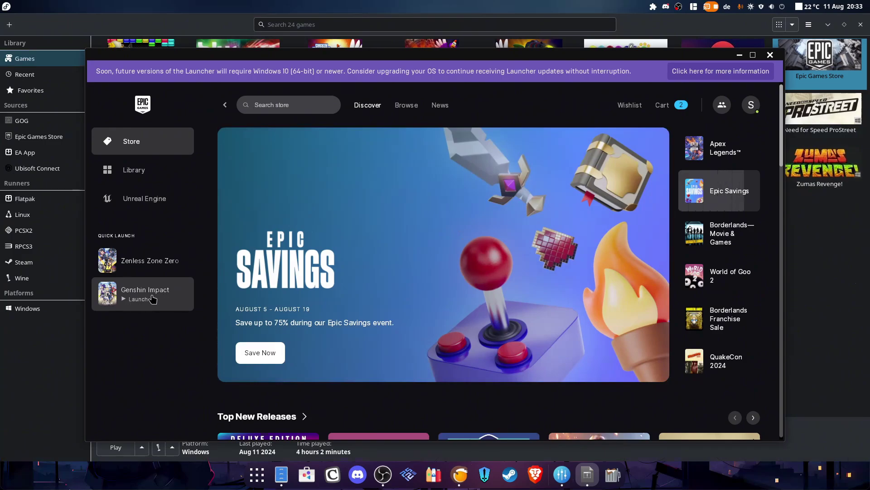
pyautogui.click(131, 269)
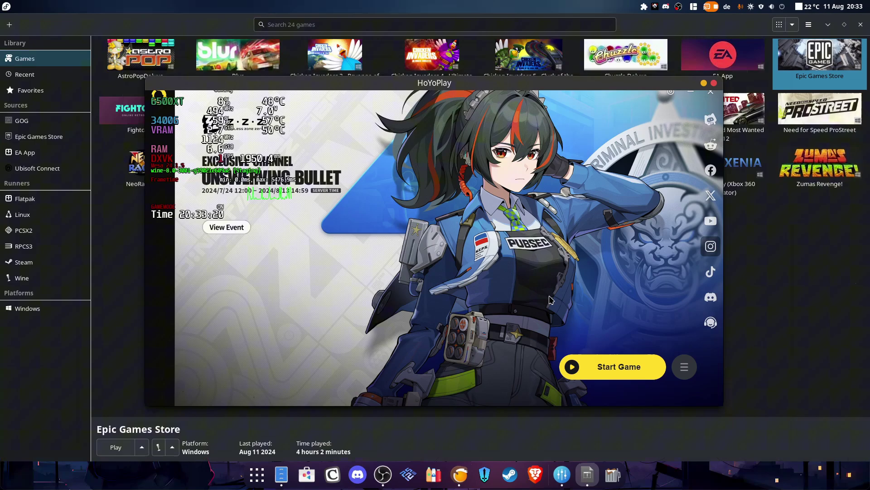
pyautogui.click(577, 376)
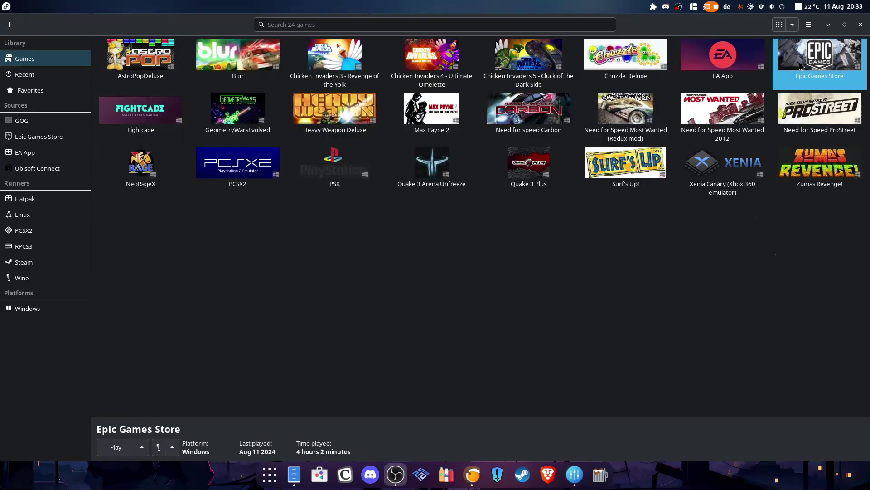
# Step: Open the Epic Games Store configuration and set its Wine version to wine-ge-8-26-x86_64 (default)
pyautogui.rightClick(799, 64)
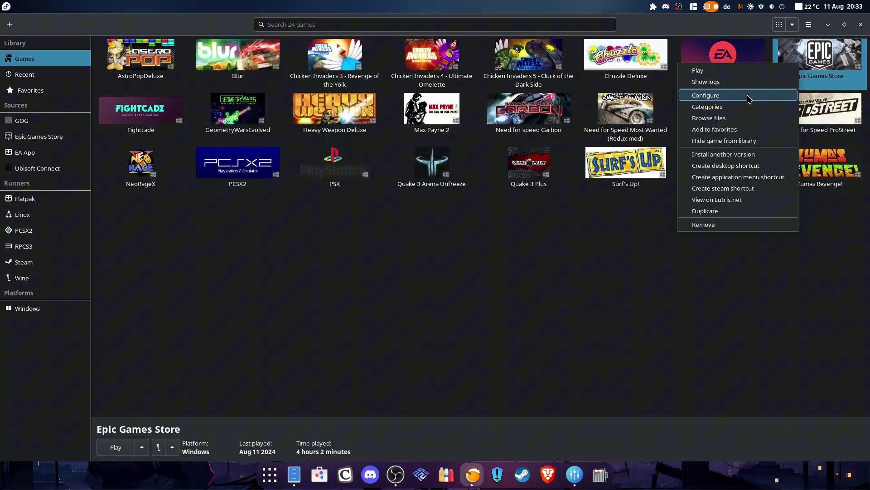
pyautogui.click(749, 100)
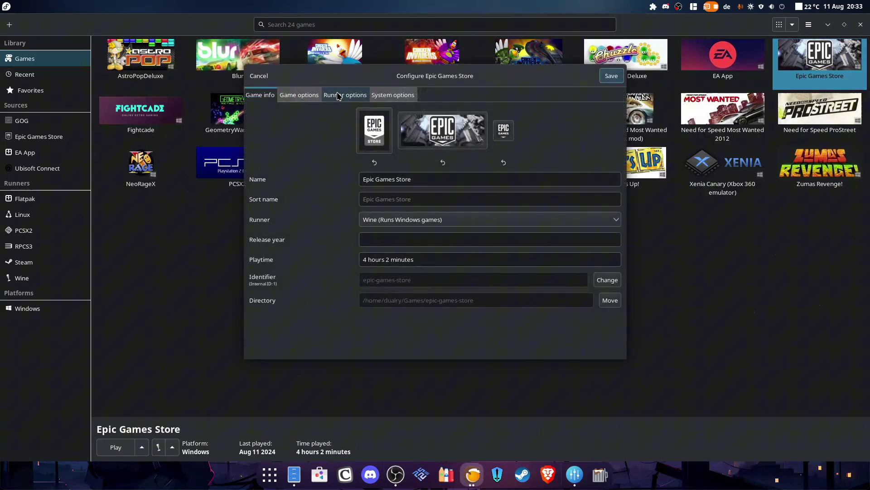
pyautogui.click(337, 96)
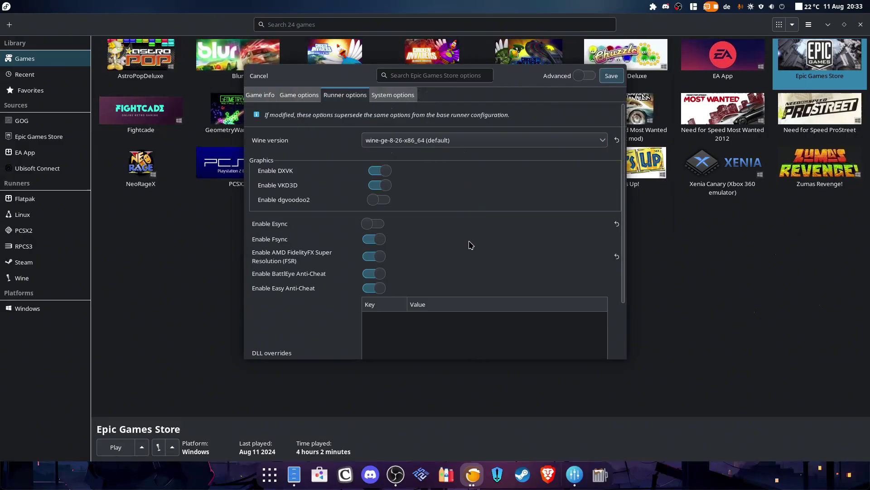
pyautogui.click(436, 141)
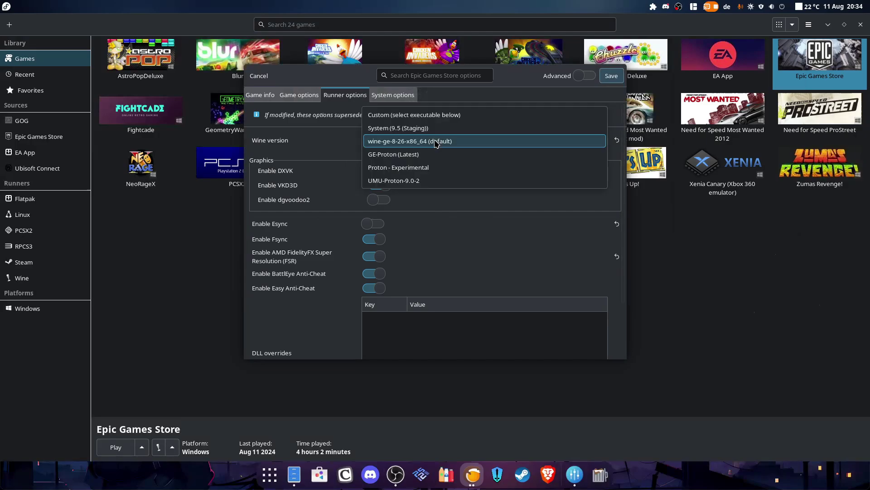
pyautogui.click(436, 142)
# Step: Review the Epic Games Store's system options down to the environment variables, recheck its runner options, and save the configuration
pyautogui.click(393, 95)
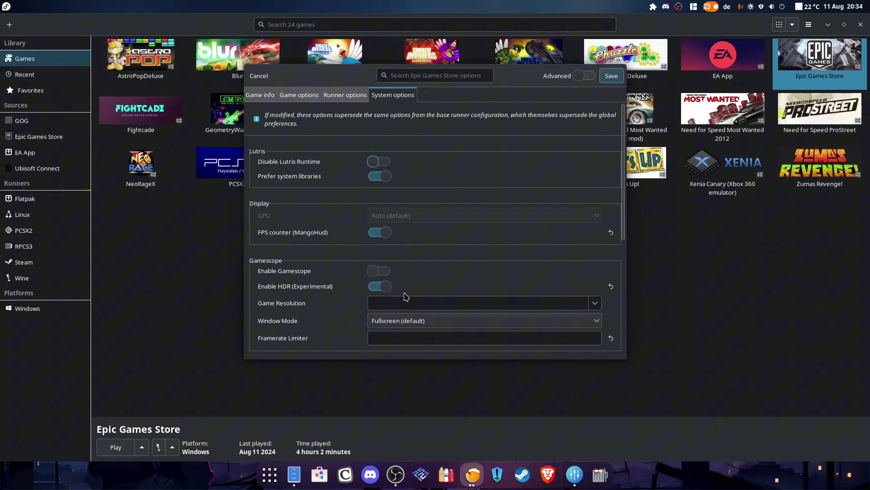
pyautogui.scroll(-1, 431, 277)
pyautogui.scroll(-3, 365, 264)
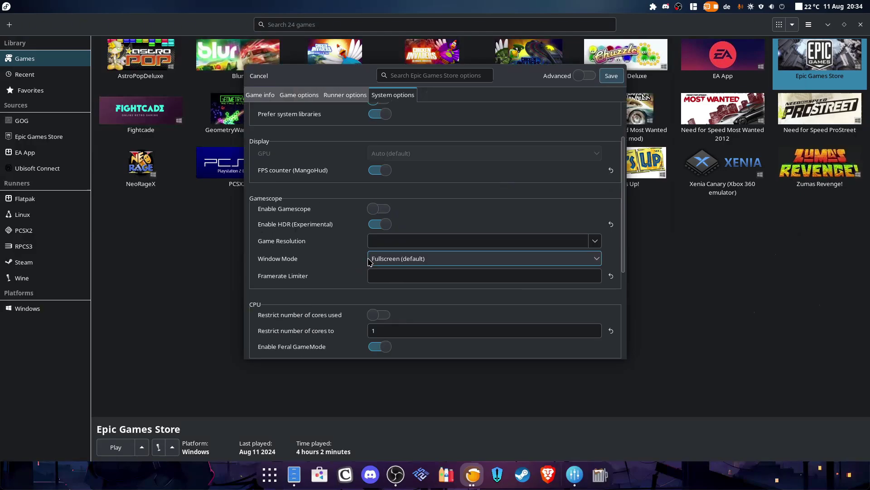
pyautogui.scroll(-3, 357, 285)
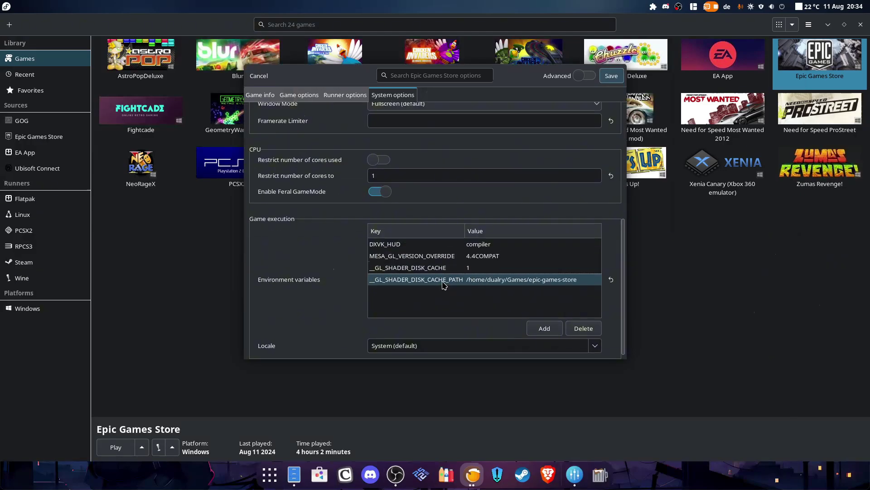
pyautogui.scroll(8, 328, 286)
pyautogui.click(345, 95)
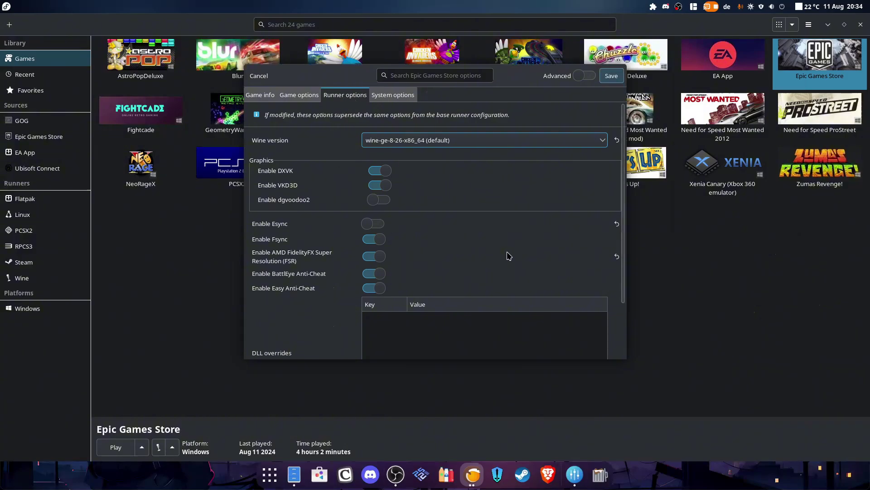
pyautogui.click(612, 76)
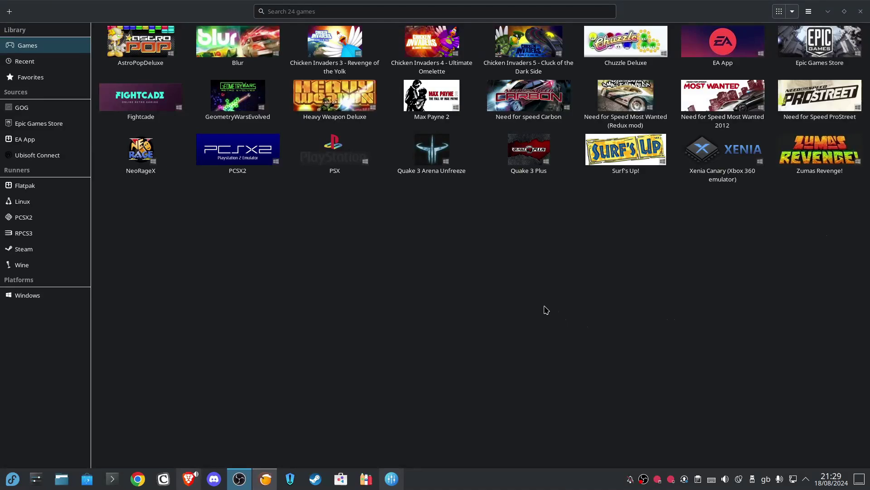
# Step: Begin adding a Windows game from an executable, and check the Zenless Zone Zero download page in the Brave browser
pyautogui.click(10, 13)
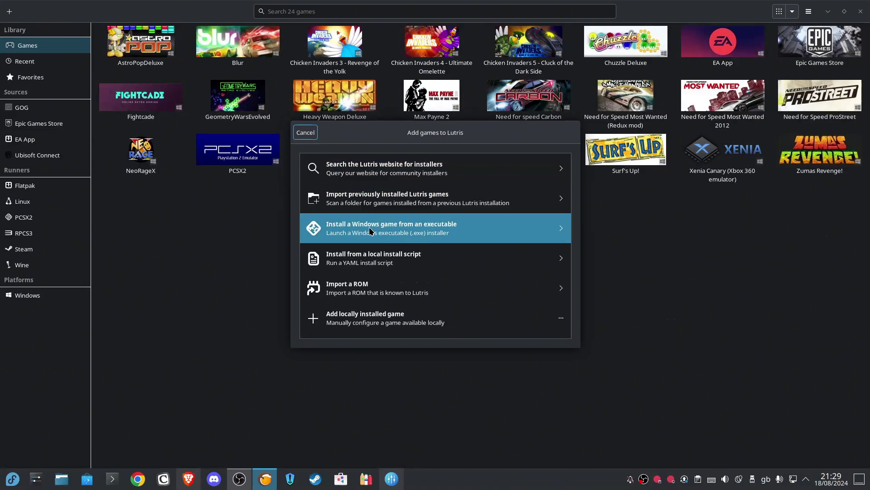
pyautogui.click(484, 232)
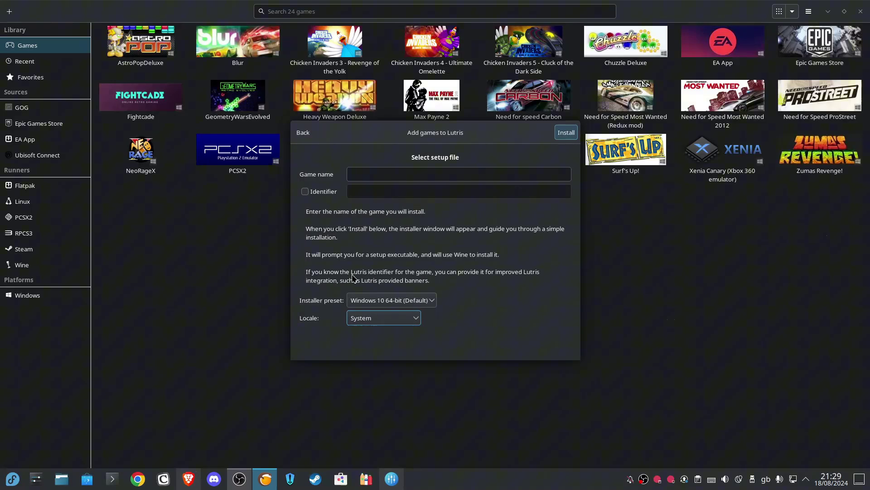
pyautogui.click(199, 484)
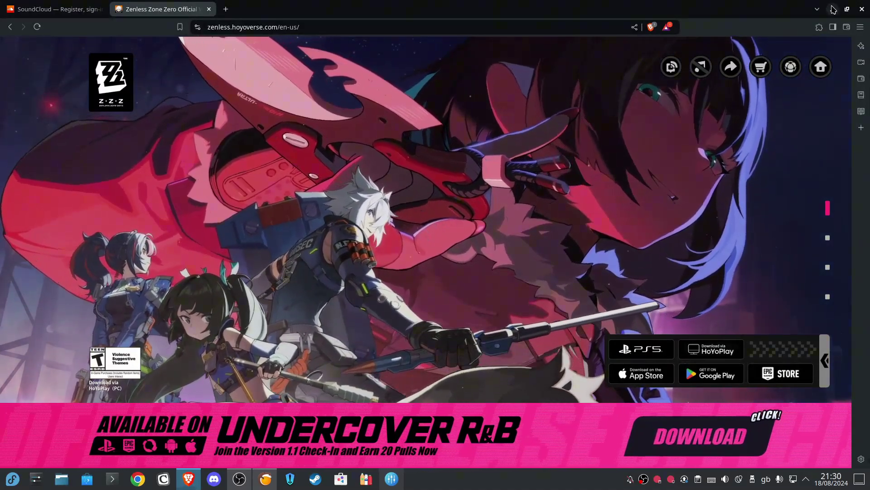
pyautogui.hotkey('alt', 'Tab')
# Step: Name the game Holoplay-launcher and proceed with its setup-file installer, keeping the default installation directory
pyautogui.click(399, 173)
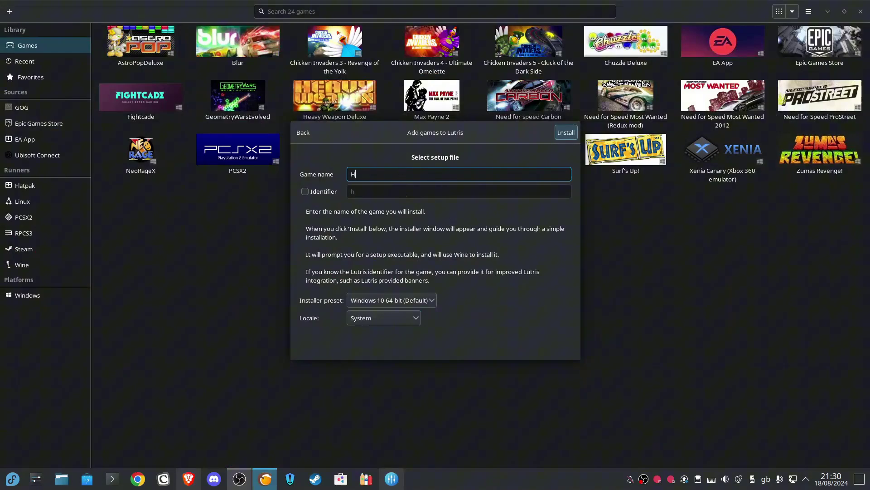
pyautogui.write('Holoplay-launcher')
pyautogui.click(566, 132)
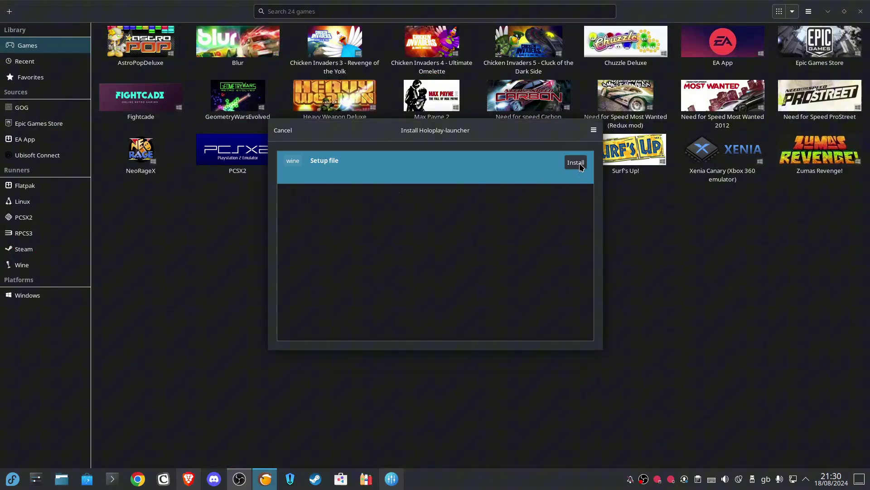
pyautogui.click(576, 164)
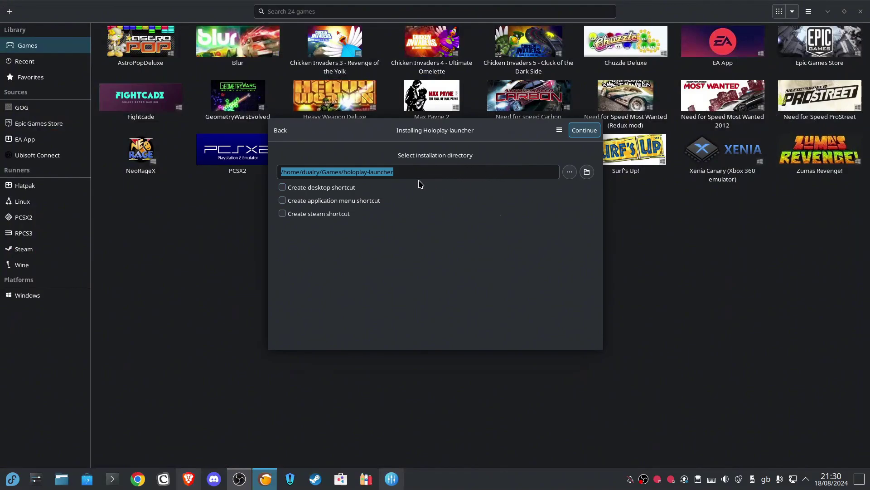
pyautogui.click(582, 134)
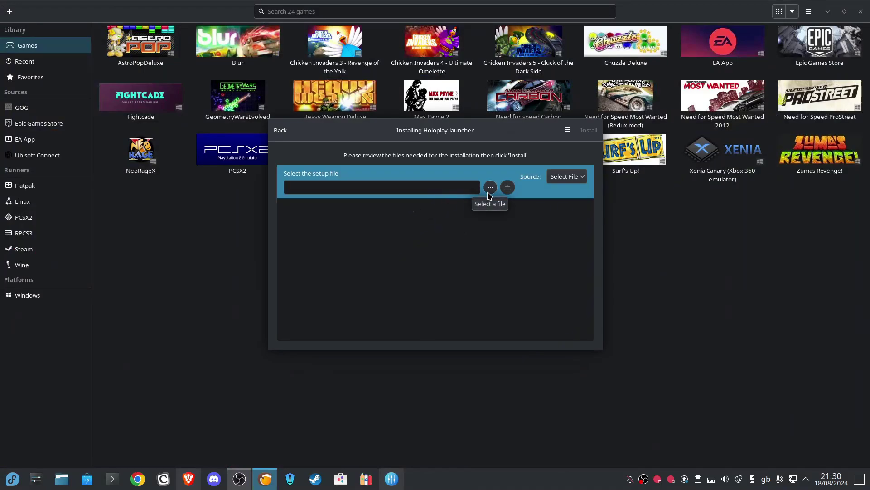
# Step: Choose ZenlessZoneZero_install_ua_31084105cda4.exe from Downloads as the setup file and run its quick installation with the terms accepted
pyautogui.click(489, 191)
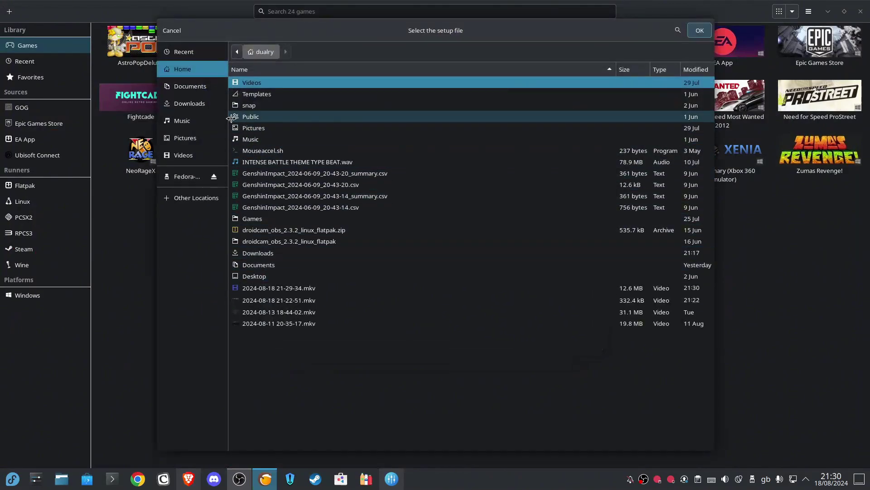
pyautogui.click(191, 107)
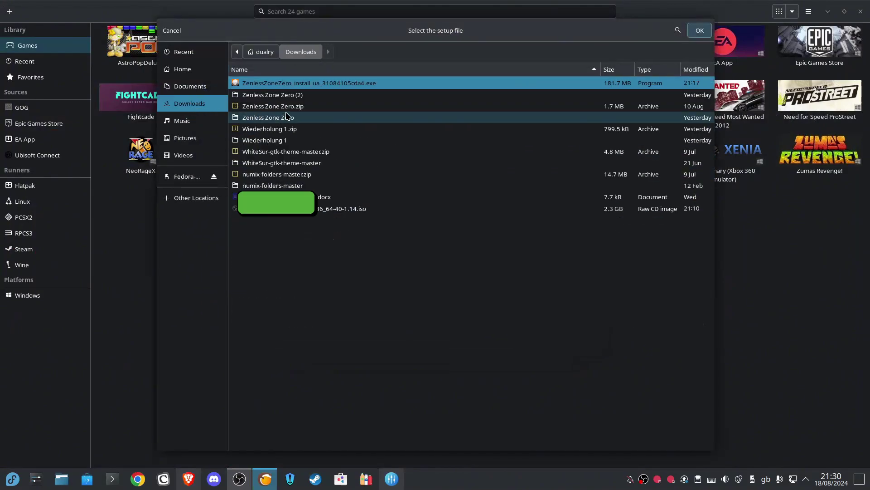
pyautogui.click(700, 31)
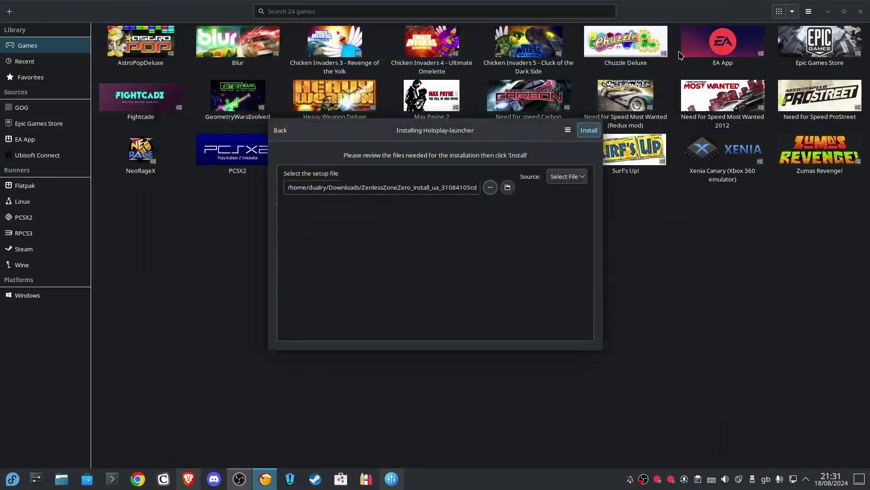
pyautogui.click(588, 129)
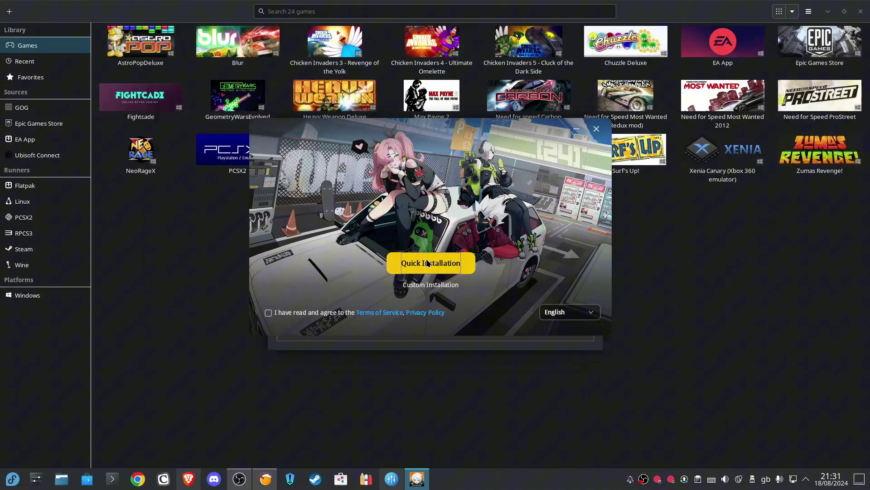
pyautogui.click(407, 271)
pyautogui.click(469, 259)
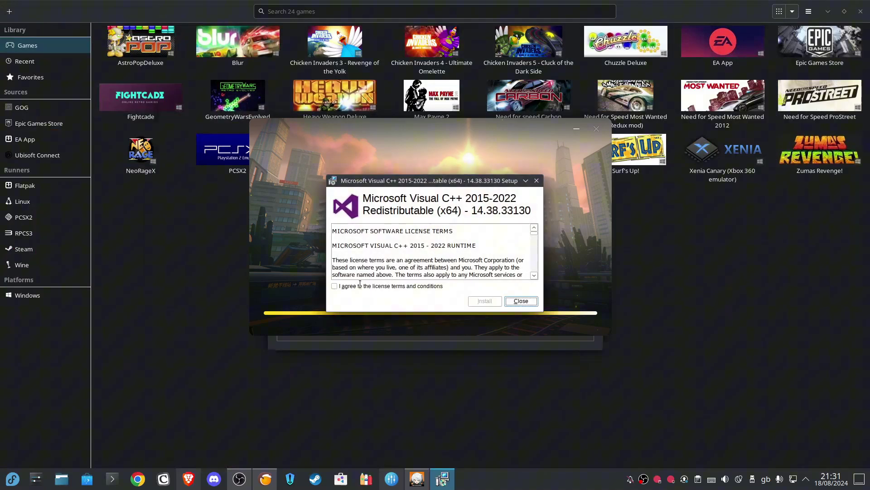
# Step: Accept the license and install the Microsoft Visual C++ 2015-2022 Redistributable, and finish the setup by launching HoYoPlay
pyautogui.click(335, 286)
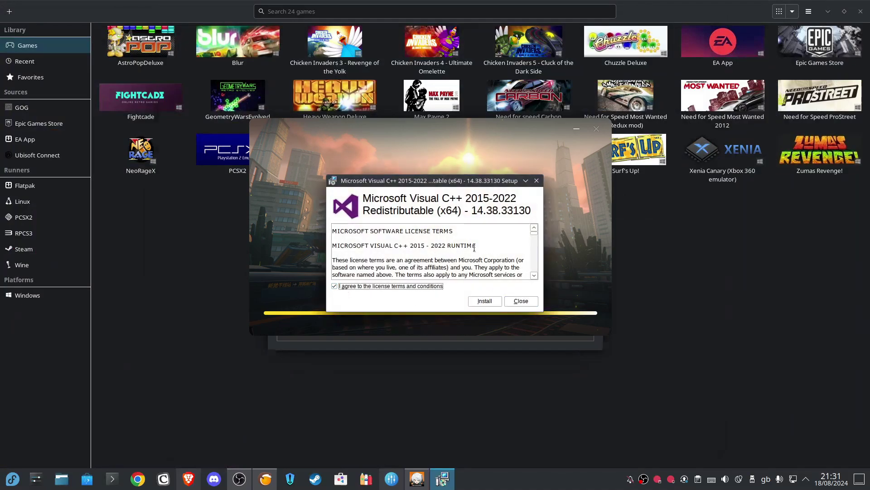
pyautogui.click(484, 302)
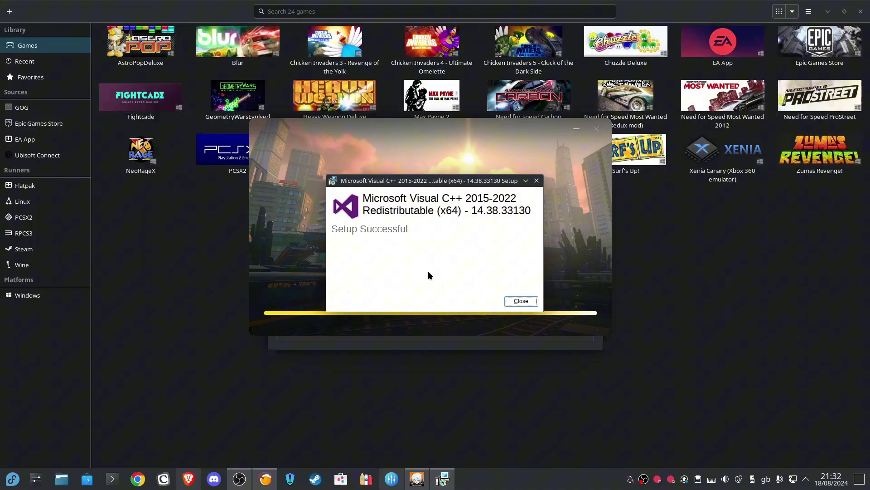
pyautogui.click(521, 300)
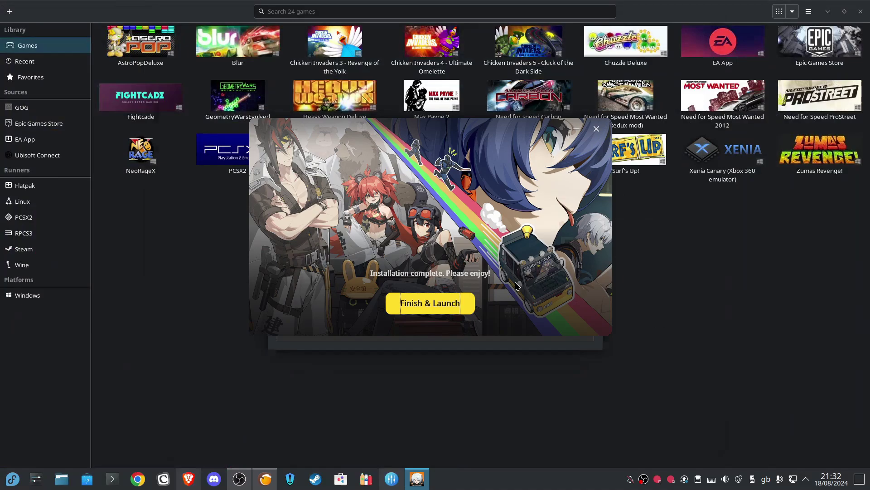
pyautogui.click(420, 308)
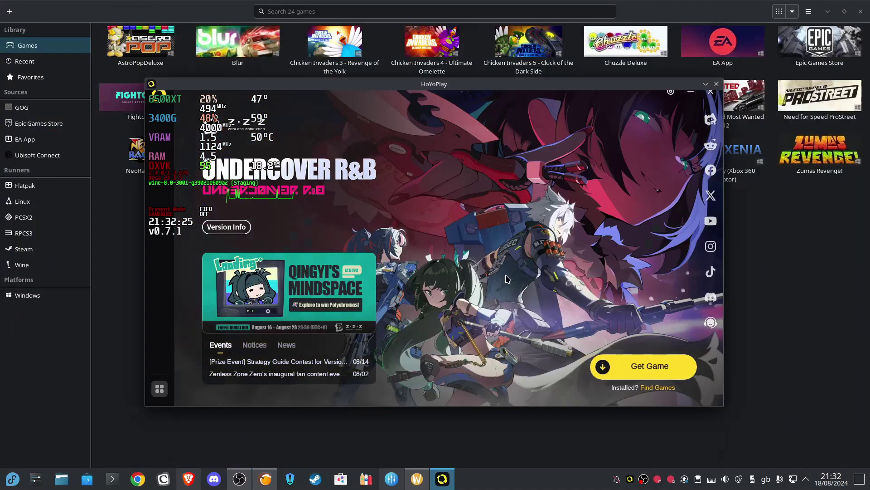
pyautogui.moveTo(452, 88); pyautogui.dragTo(473, 90)
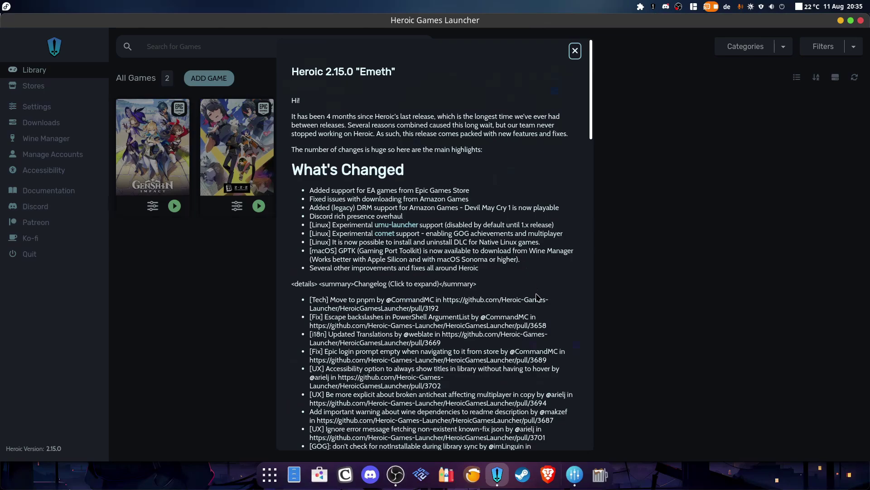
# Step: Read through the Heroic 2.15.0 release notes and close them, and view the Epic Store page before returning to the game library
pyautogui.scroll(-15, 537, 297)
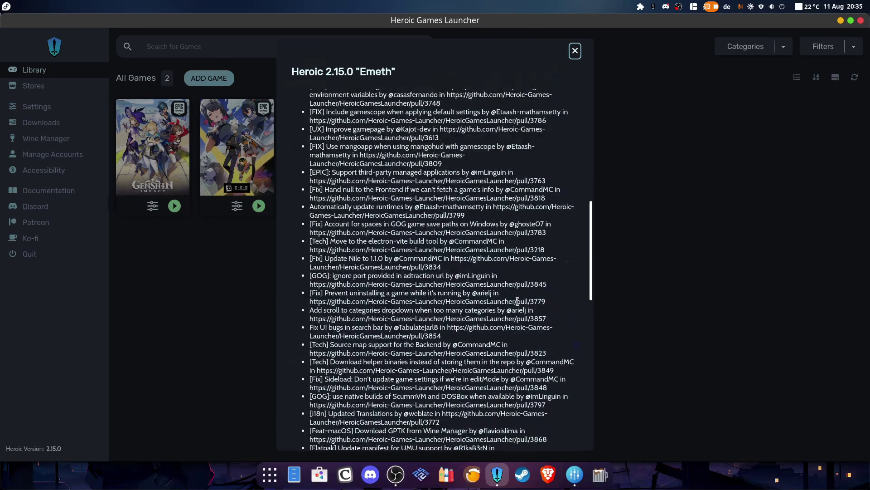
pyautogui.scroll(15, 517, 301)
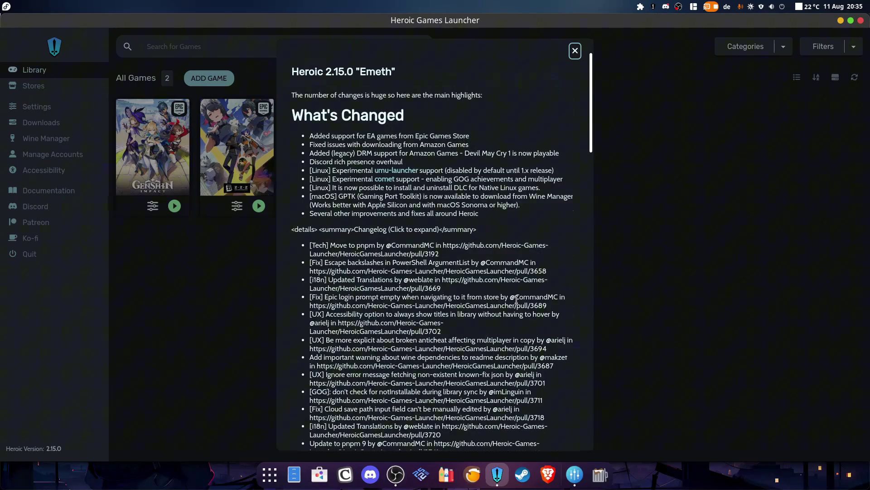
pyautogui.scroll(-10, 517, 299)
pyautogui.scroll(15, 517, 299)
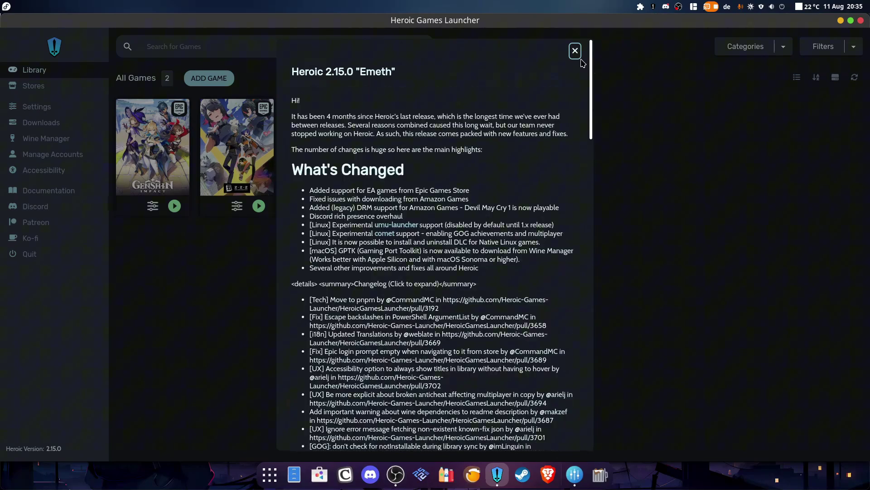
pyautogui.click(575, 51)
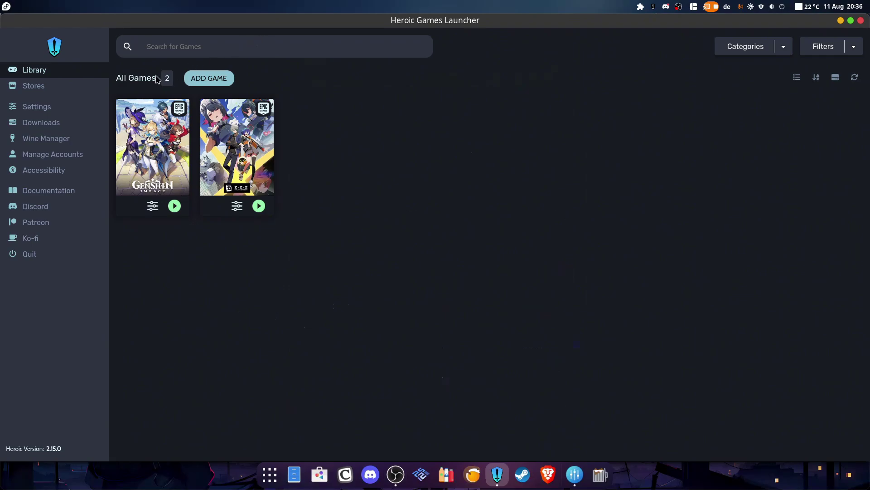
pyautogui.click(50, 92)
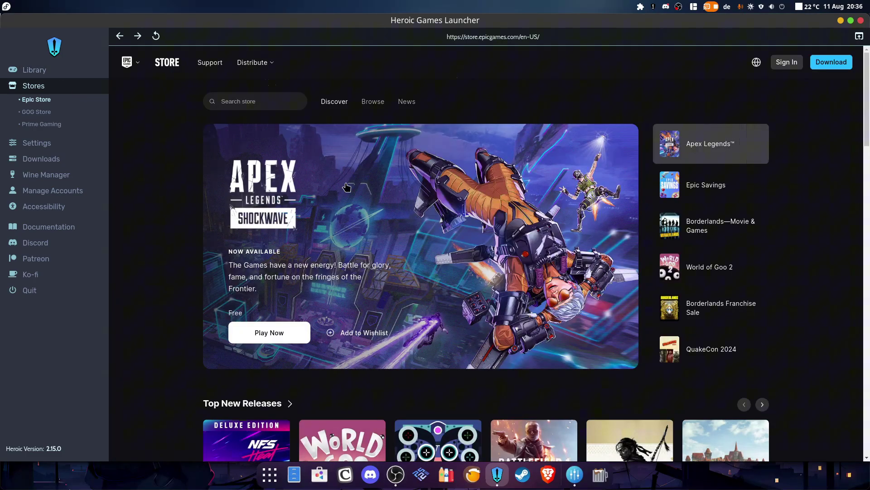
pyautogui.click(62, 74)
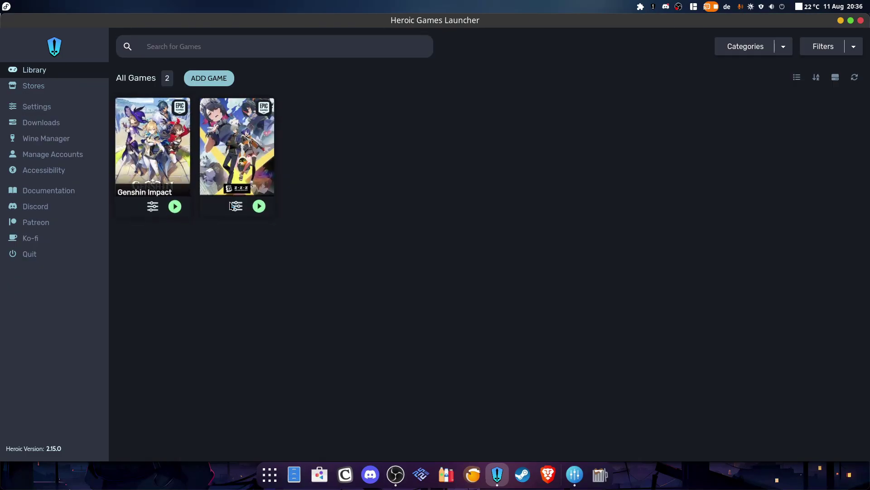
# Step: Launch the installed Zenless Zone Zero from the library, and close its HoYoPlay launcher window
pyautogui.click(237, 173)
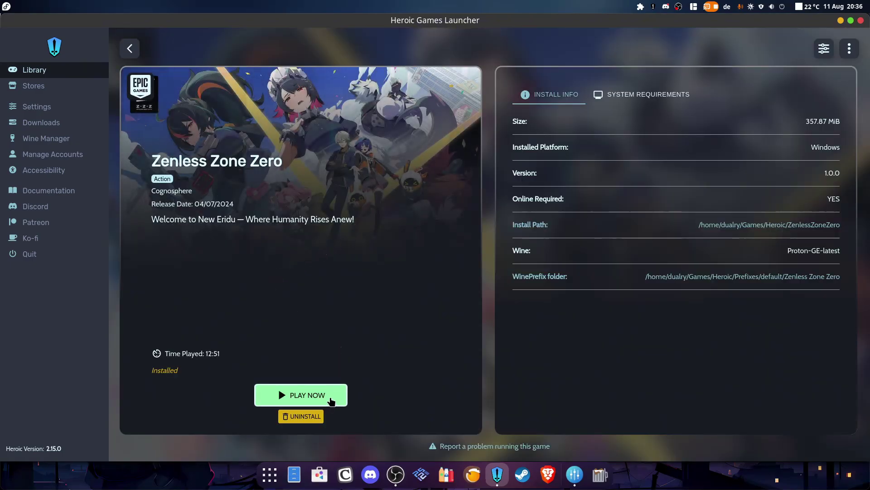
pyautogui.click(330, 401)
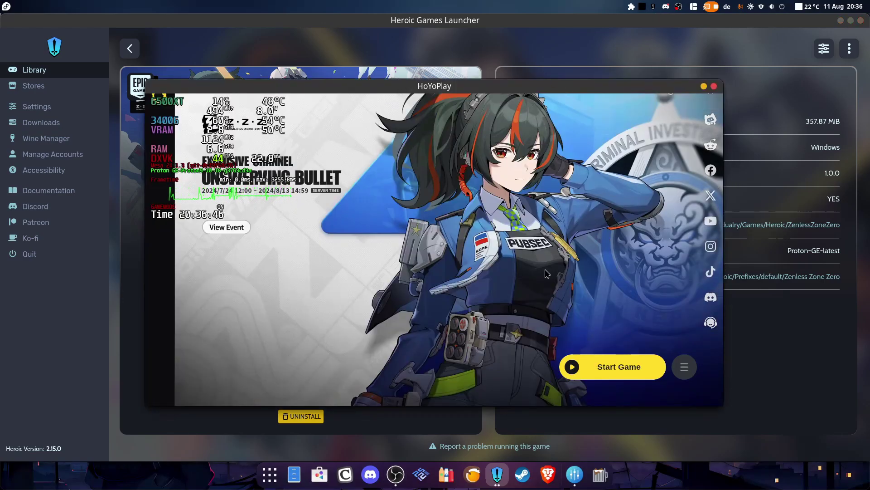
pyautogui.click(714, 88)
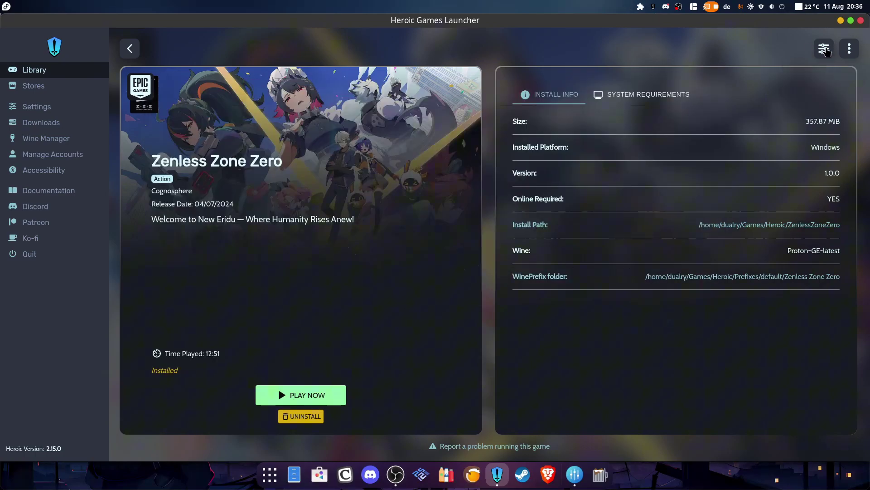
# Step: In the Zenless Zone Zero settings, try wine-ge-8-26-x86_64 as the Wine version and set it back to Proton-GE-latest
pyautogui.click(816, 49)
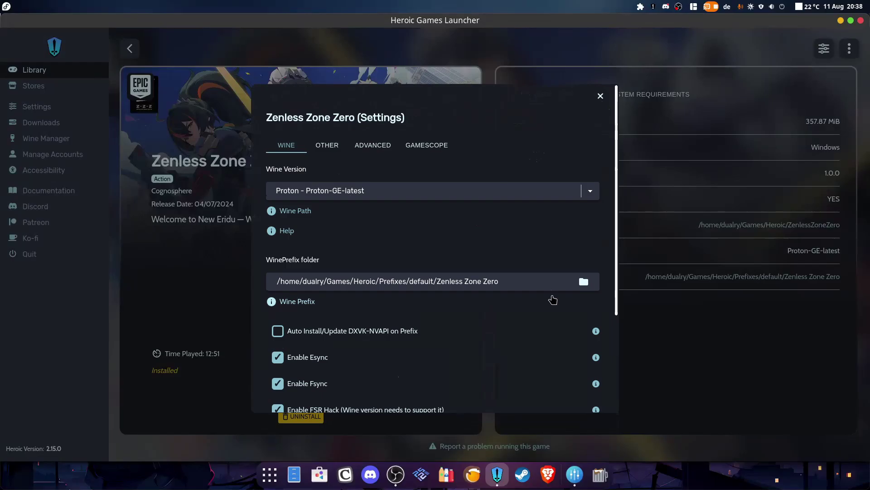
pyautogui.click(589, 191)
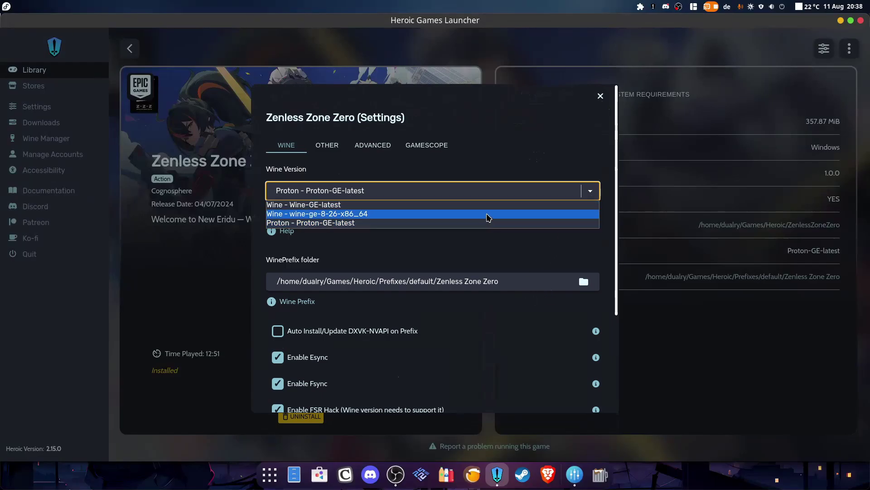
pyautogui.click(487, 216)
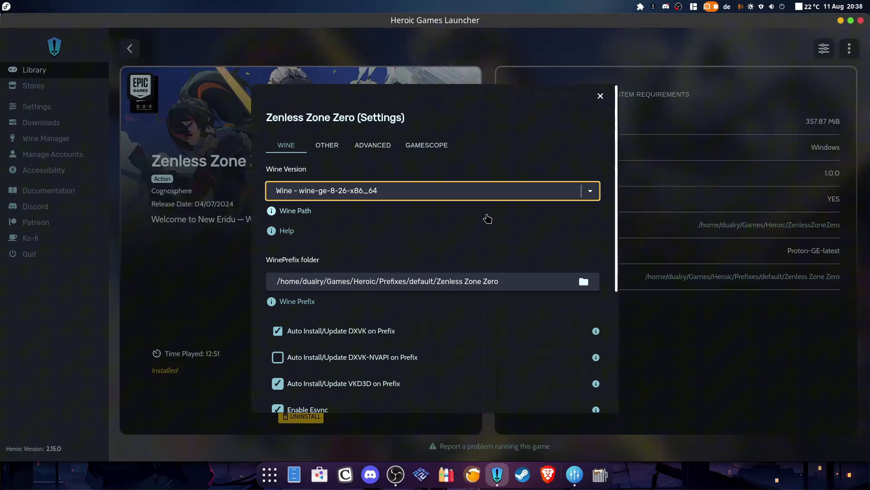
pyautogui.click(590, 191)
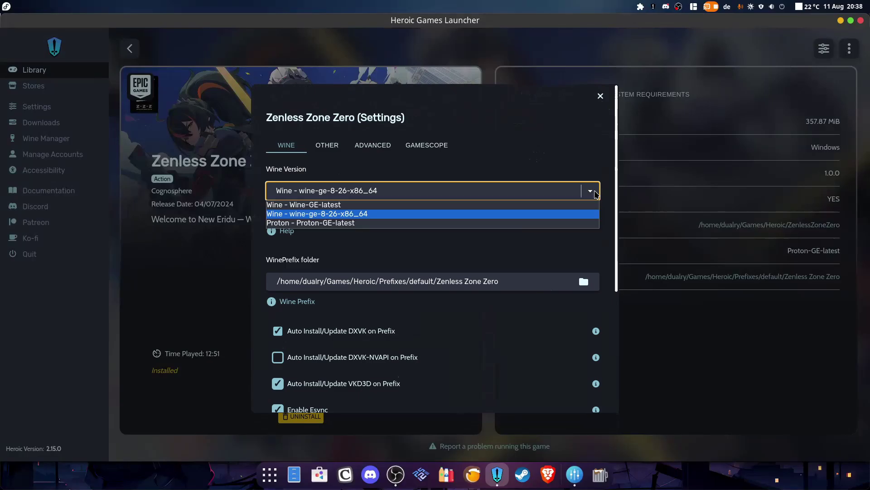
pyautogui.click(399, 223)
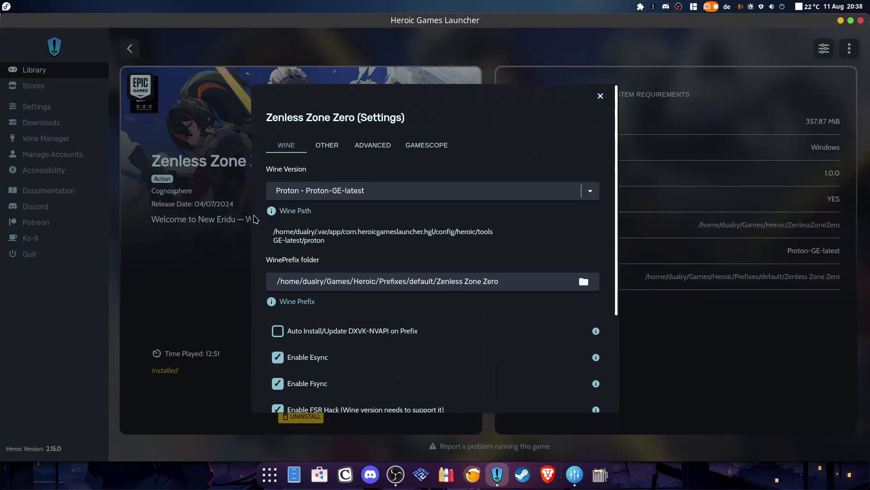
pyautogui.click(271, 212)
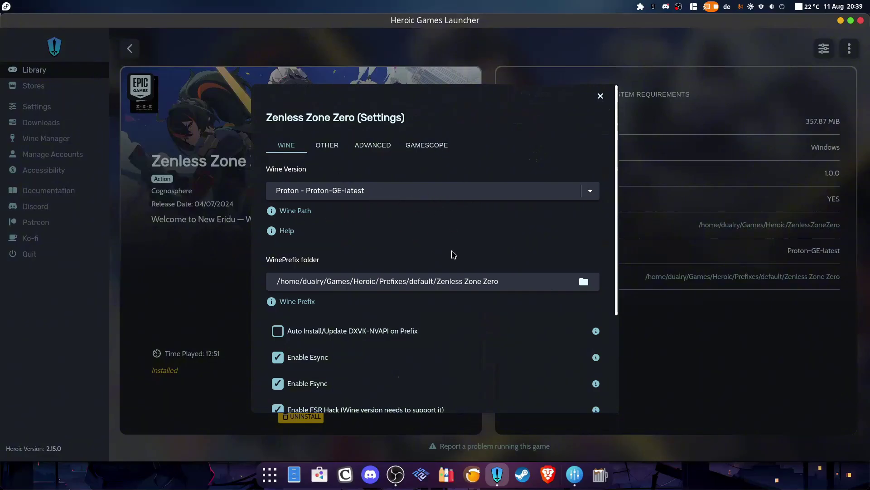
# Step: Choose 2 as the FSR Sharpness Strength and enable the Limit FPS option, leaving its value empty
pyautogui.scroll(-3, 466, 259)
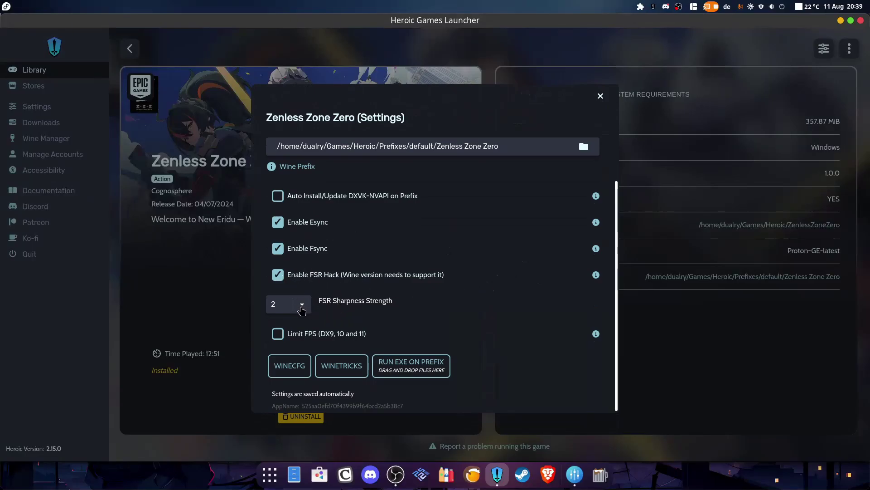
pyautogui.click(302, 310)
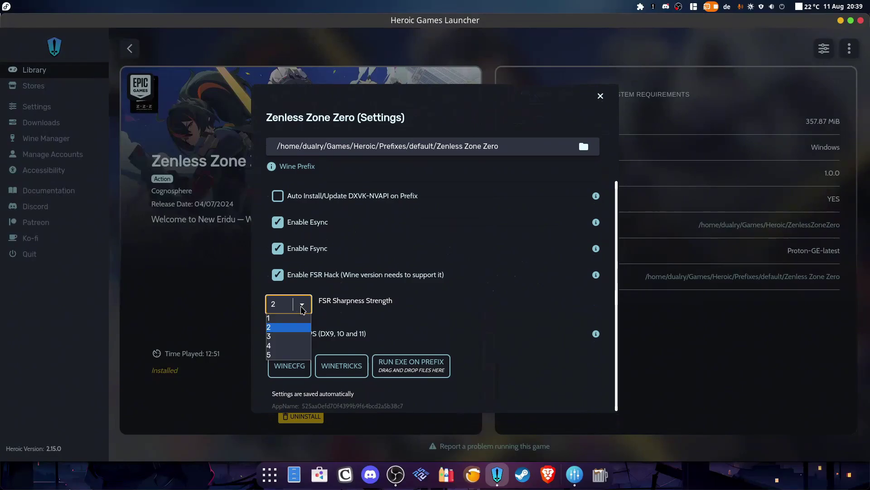
pyautogui.click(299, 328)
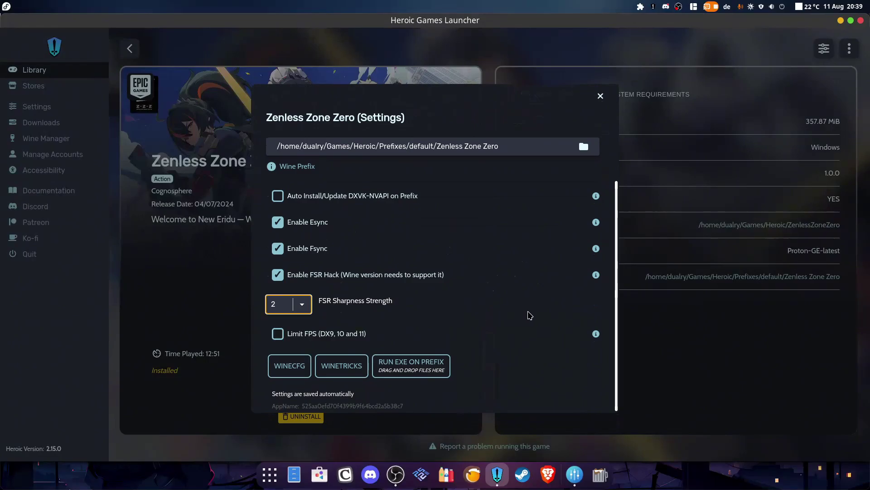
pyautogui.scroll(3, 527, 313)
pyautogui.scroll(-3, 525, 316)
pyautogui.click(280, 335)
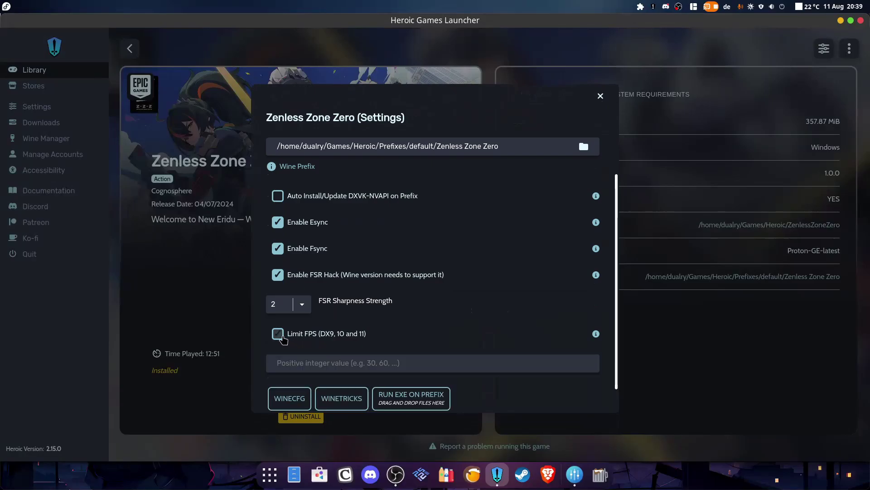
pyautogui.click(316, 367)
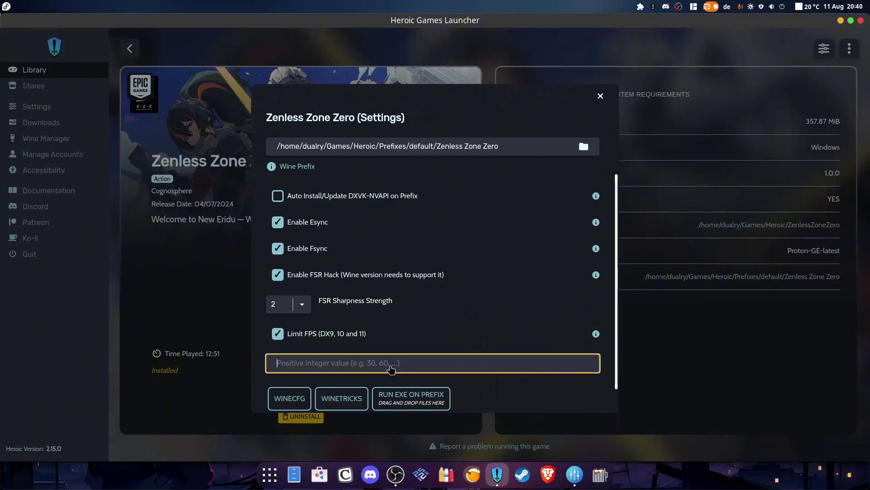
# Step: Review the game's other options, such as Mangohud, GameMode and the anti-cheat runtimes, and close the settings
pyautogui.scroll(5, 283, 346)
pyautogui.click(329, 145)
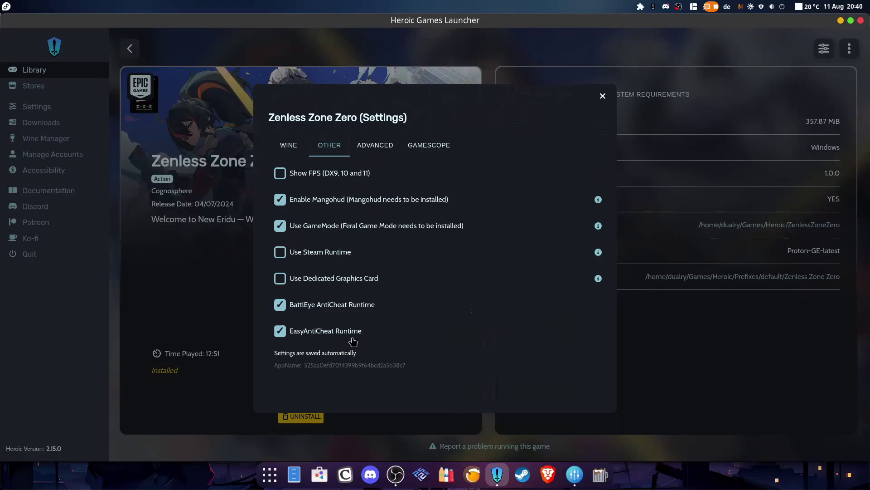
pyautogui.press('Escape')
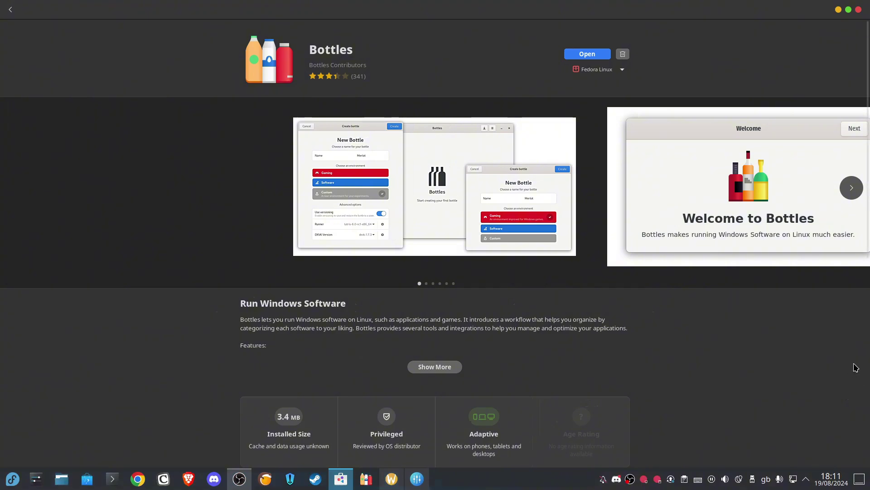
# Step: Check the package sources offered for Bottles in the software store, and switch to the Bottles app in a maximized window
pyautogui.click(623, 70)
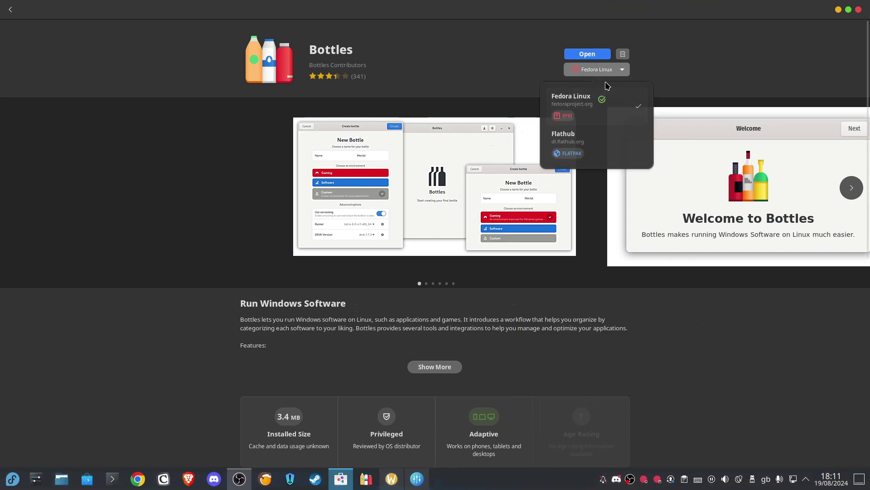
pyautogui.hotkey('alt', 'F4')
pyautogui.click(366, 478)
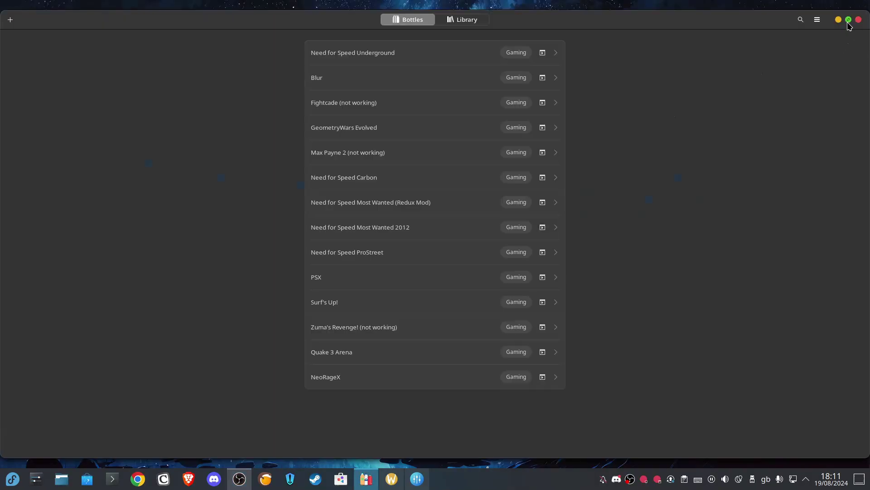
pyautogui.click(848, 20)
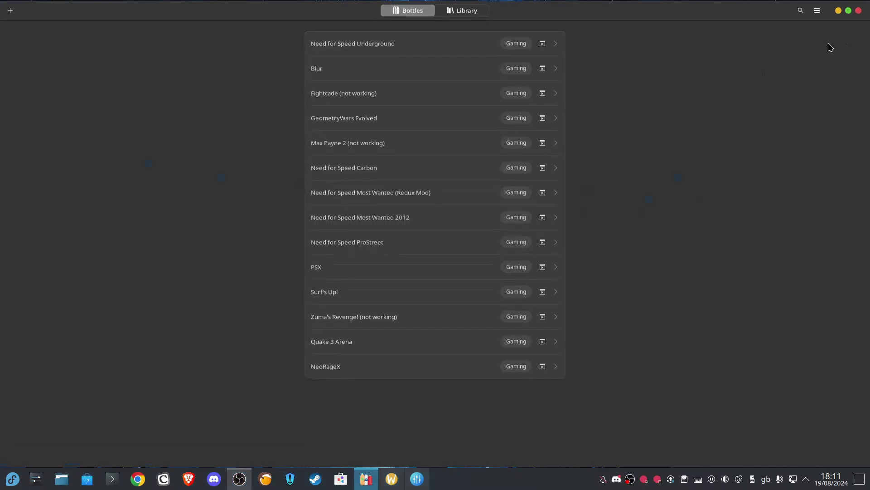
# Step: Create a new bottle named Zenless Zone Zero with the Gaming environment
pyautogui.click(10, 11)
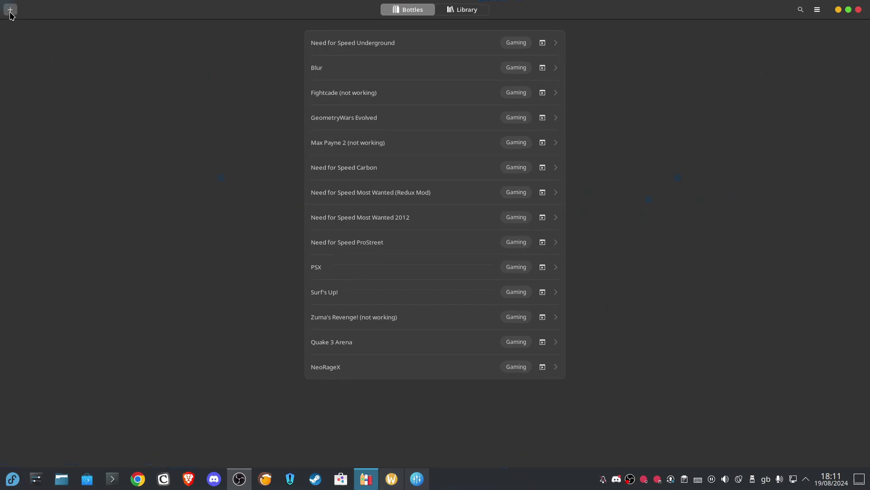
pyautogui.write('Z')
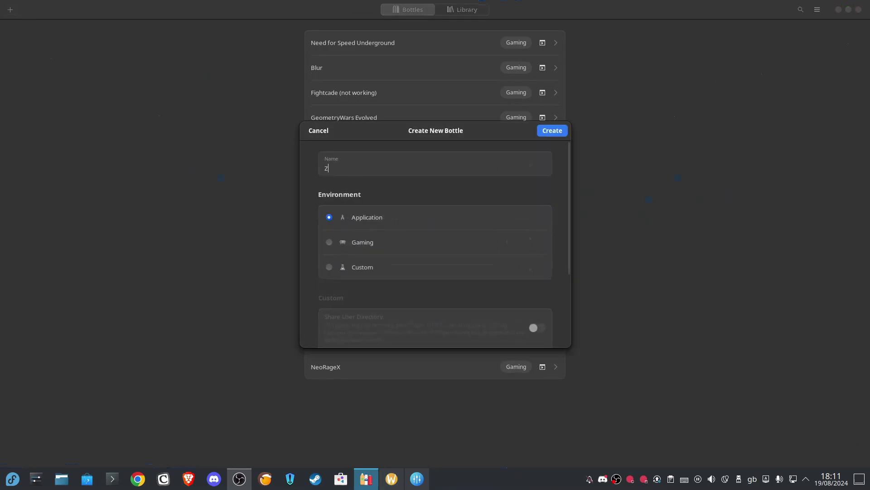
pyautogui.write('enless')
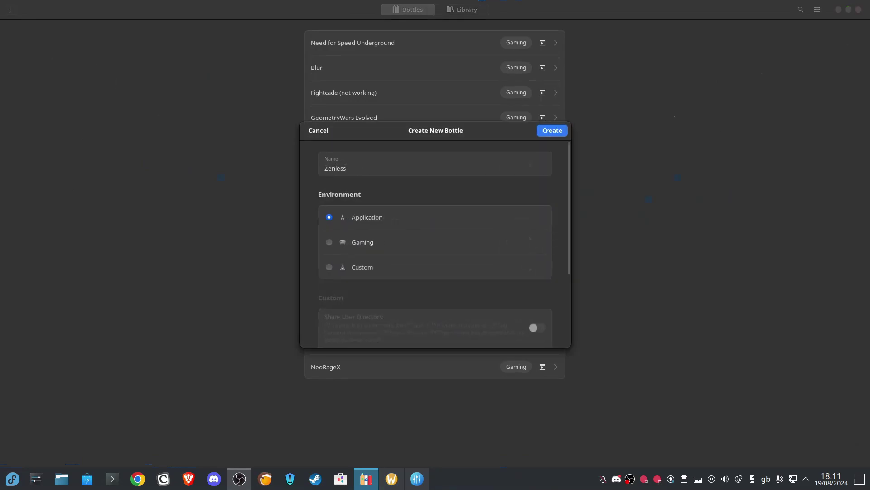
pyautogui.write(' Zone Zero')
pyautogui.click(330, 245)
pyautogui.click(552, 131)
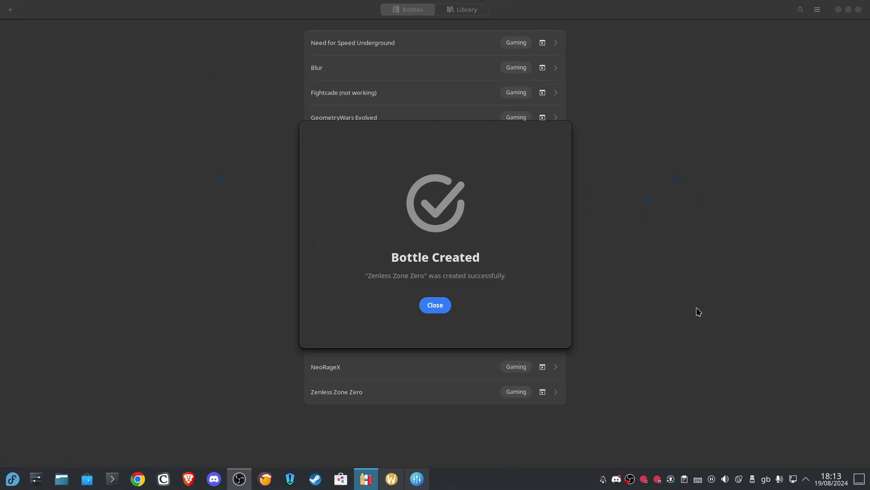
pyautogui.click(448, 312)
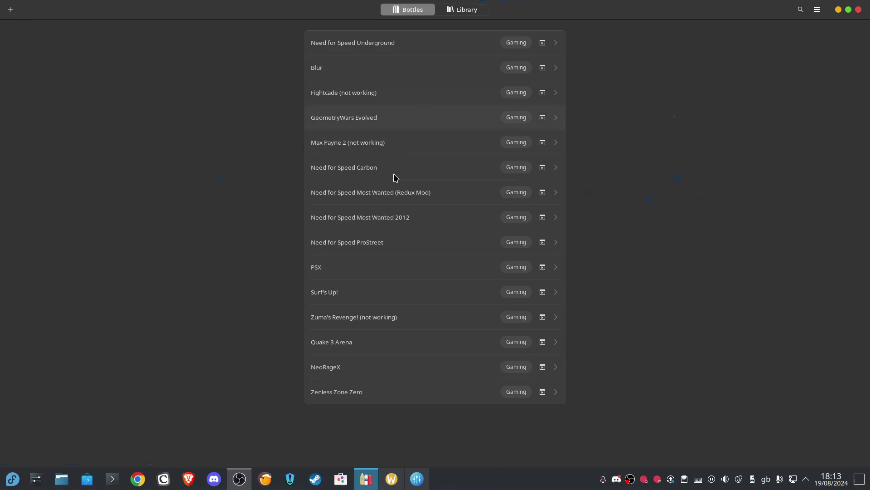
# Step: Open the Zenless Zone Zero bottle, look through its component, display, performance and compatibility settings, and return to its details
pyautogui.click(553, 399)
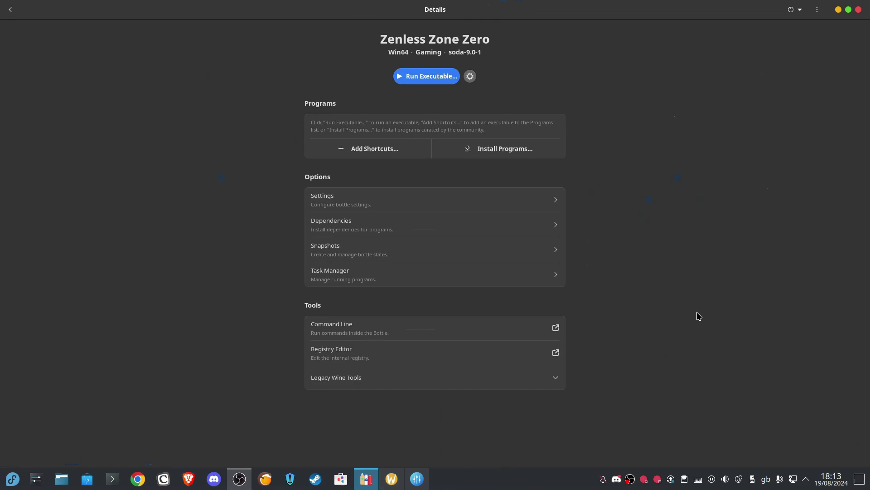
pyautogui.click(530, 202)
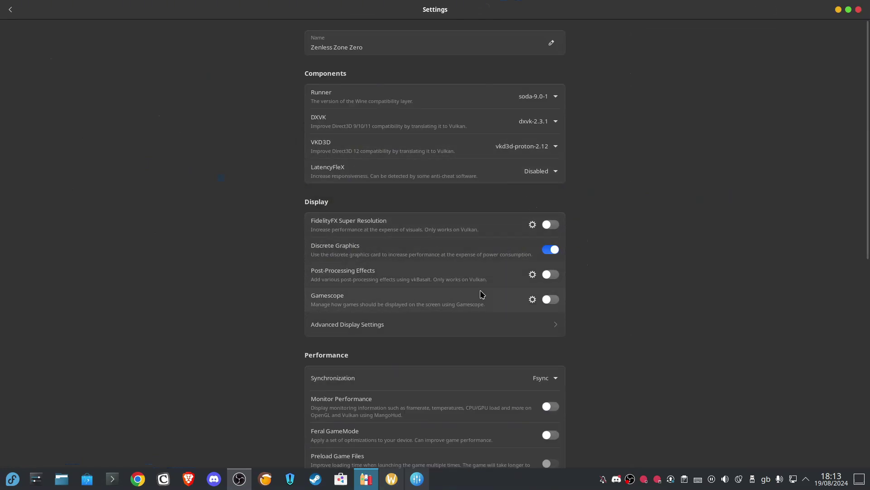
pyautogui.scroll(-10, 473, 157)
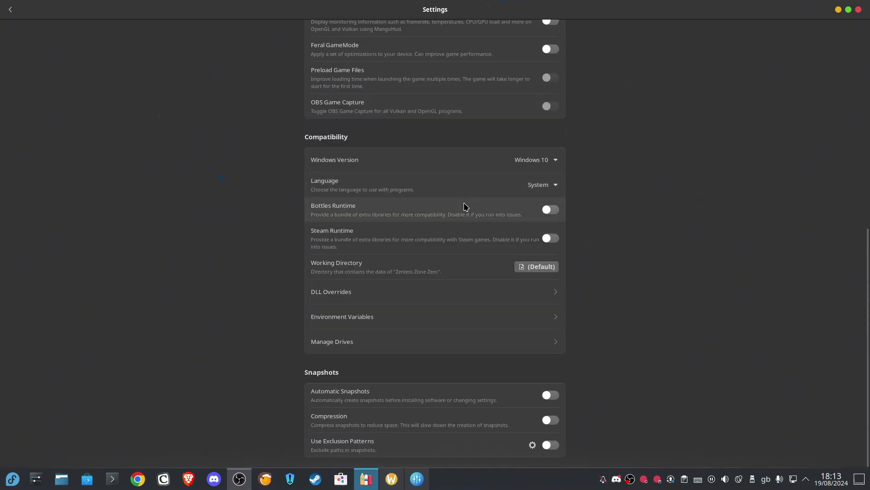
pyautogui.scroll(10, 449, 303)
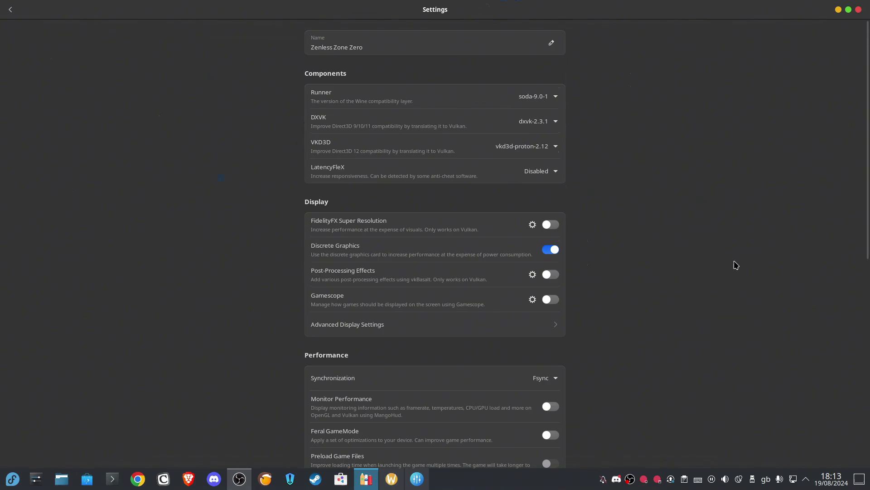
pyautogui.press('Escape')
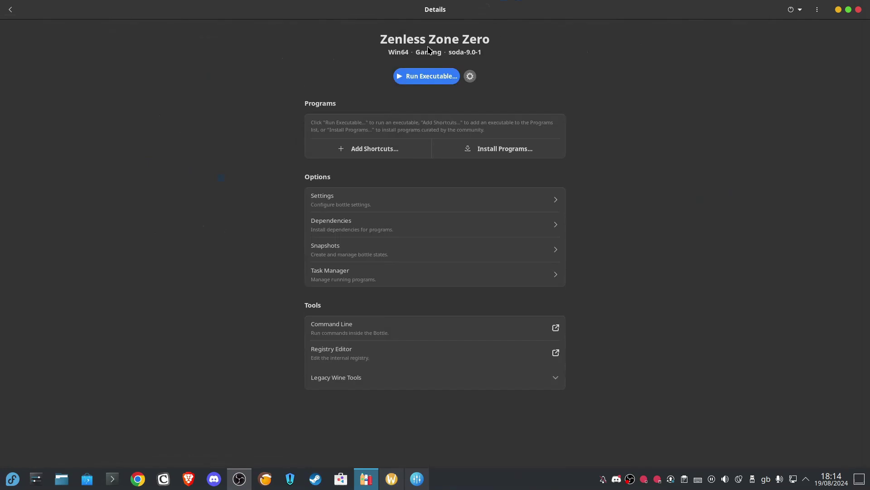
# Step: Open the Zenless Zone Zero bottle's settings and enable Monitor Performance and Feral GameMode
pyautogui.click(552, 199)
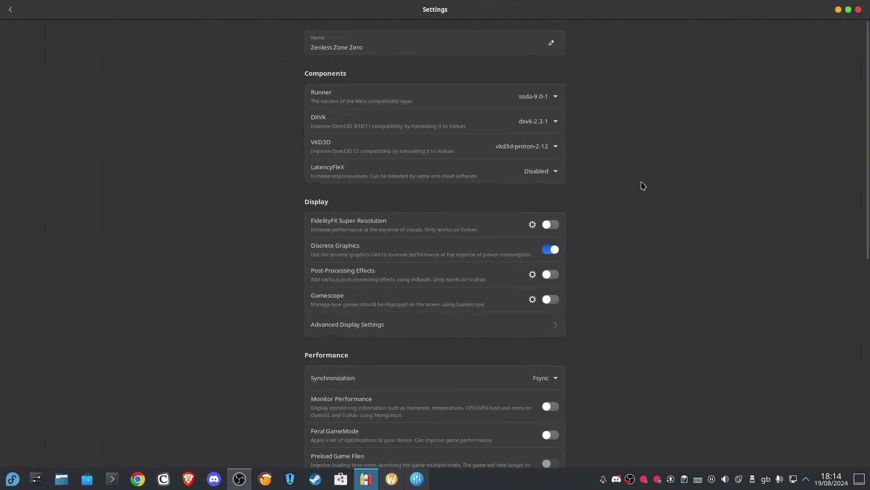
pyautogui.scroll(-3, 515, 319)
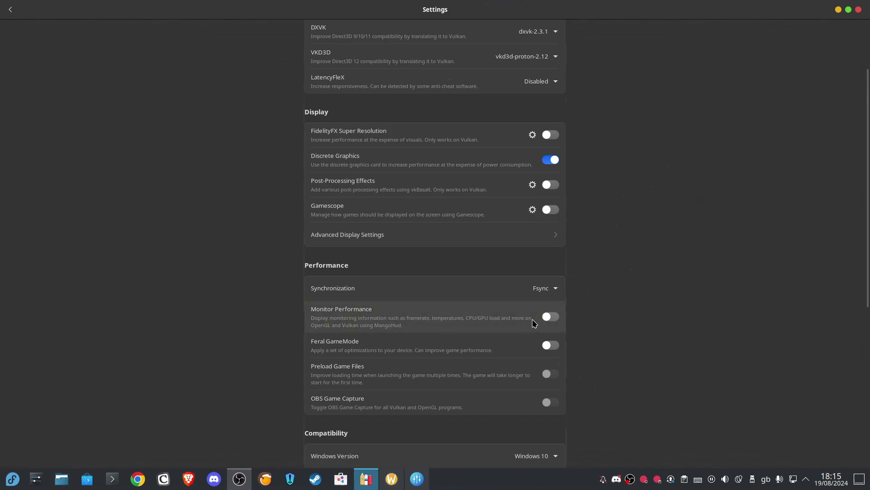
pyautogui.click(552, 317)
pyautogui.scroll(3, 534, 267)
pyautogui.scroll(-6, 521, 258)
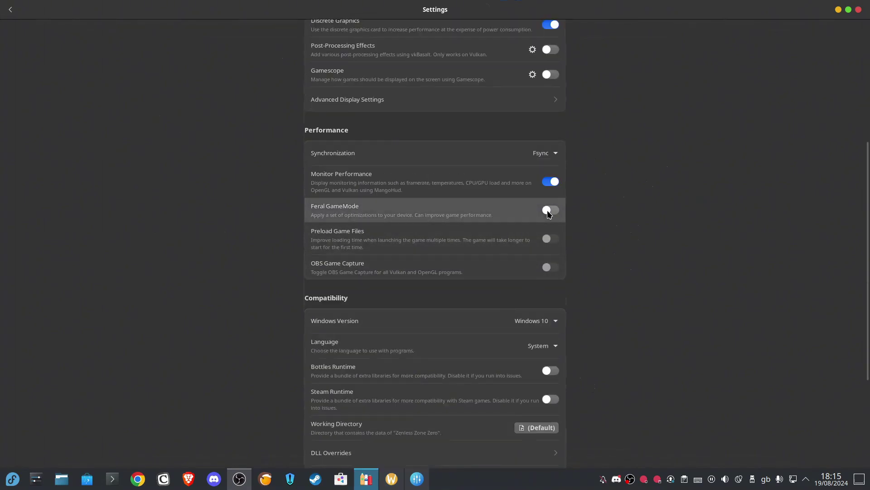
pyautogui.click(550, 209)
pyautogui.scroll(-3, 526, 310)
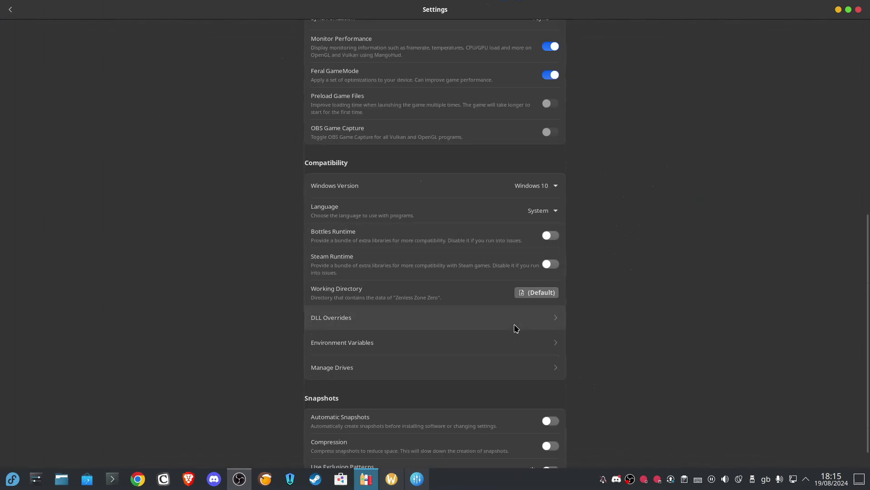
pyautogui.scroll(8, 515, 328)
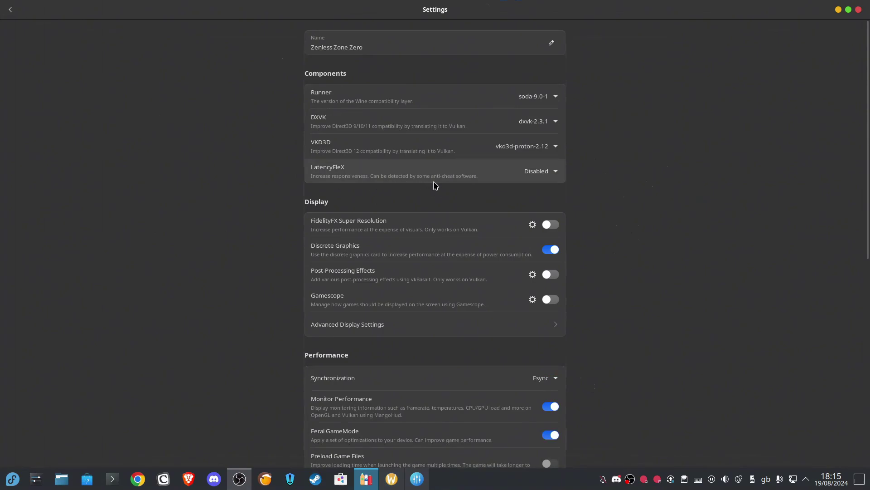
# Step: Check which LatencyFleX versions and Wine runners the bottle offers, leaving both selections as they are
pyautogui.click(524, 178)
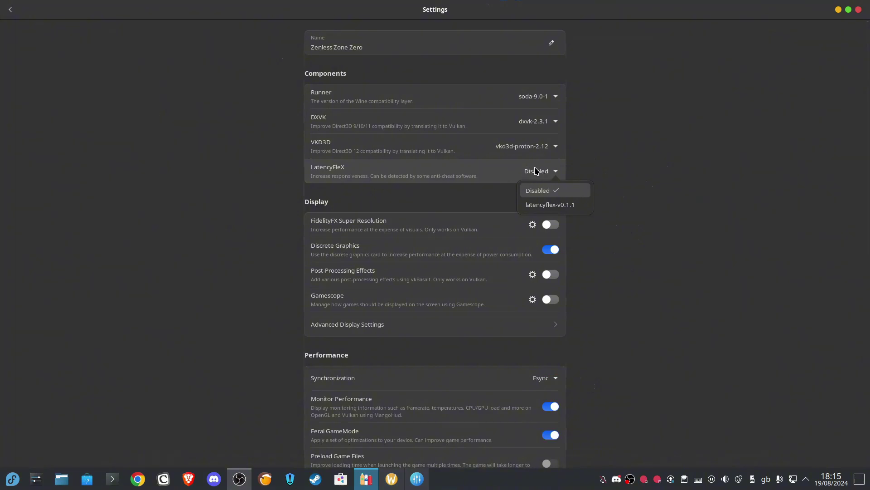
pyautogui.click(521, 171)
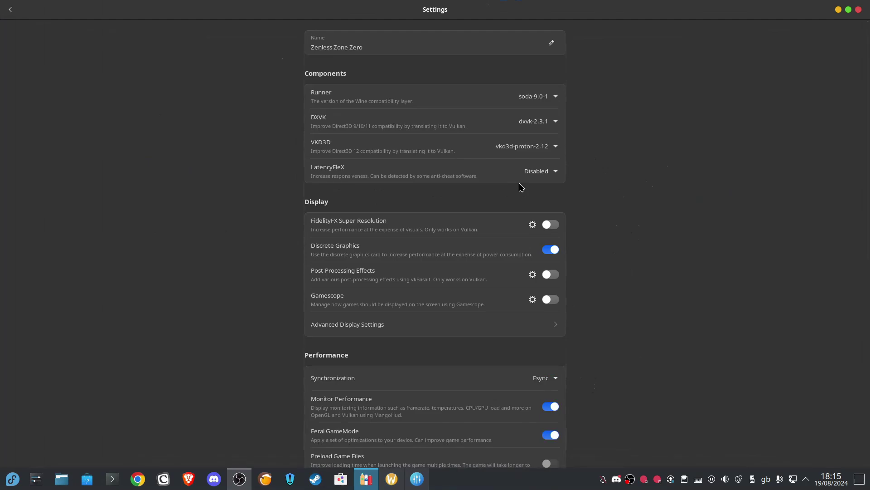
pyautogui.click(527, 179)
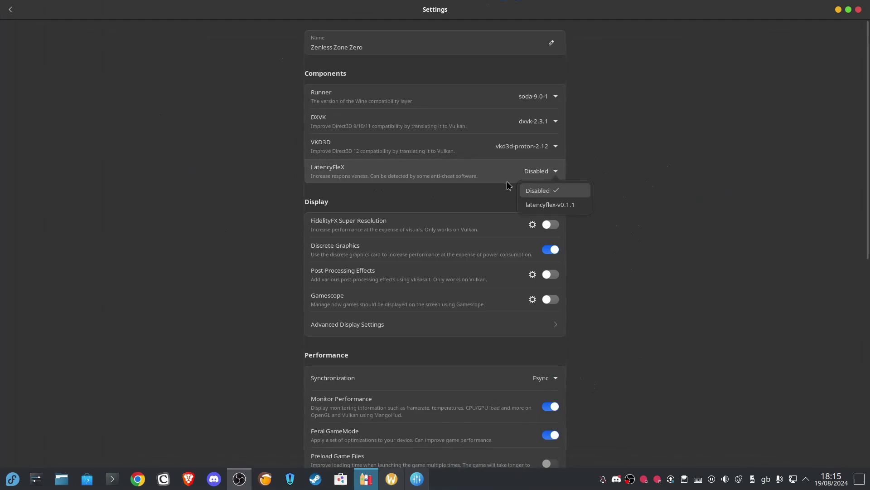
pyautogui.click(524, 171)
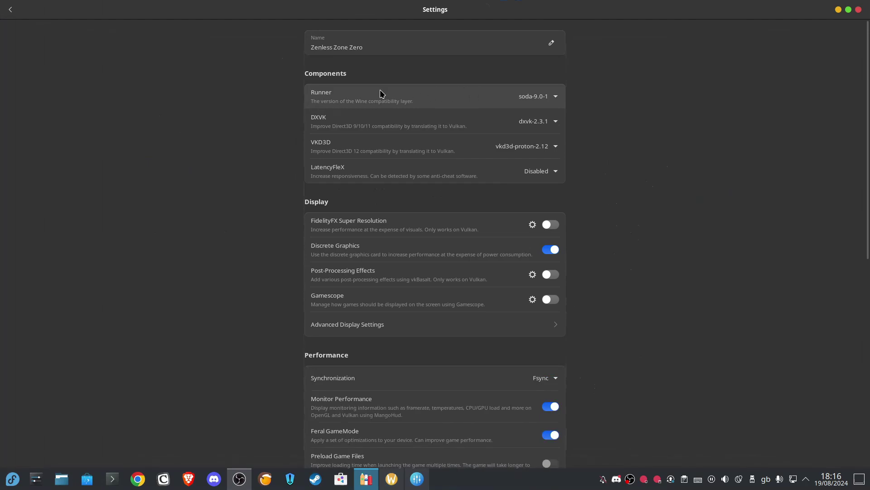
pyautogui.click(539, 97)
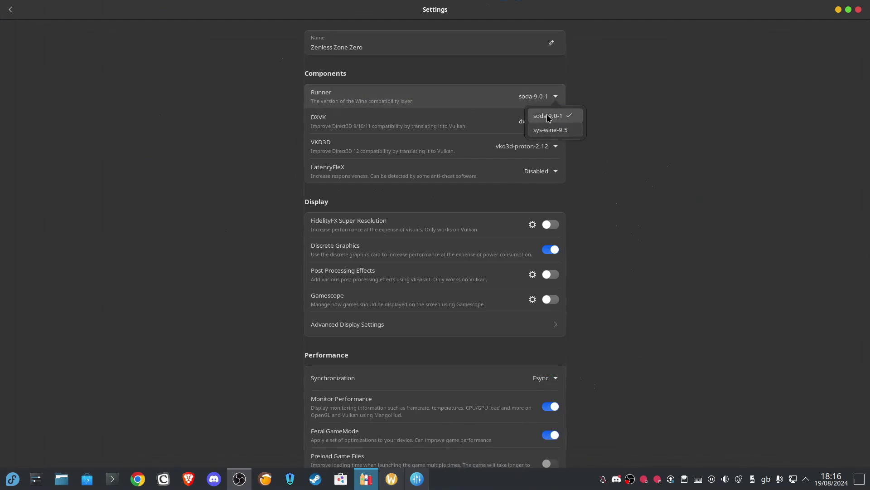
pyautogui.click(535, 101)
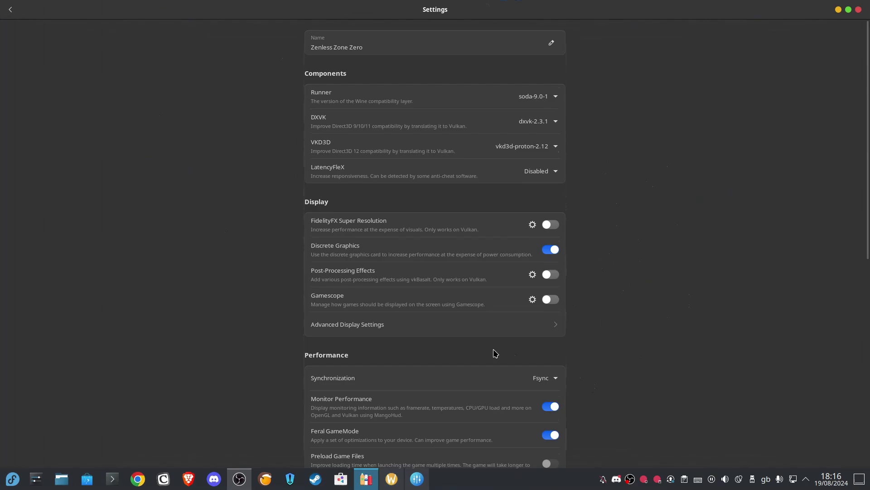
# Step: Review the bottle's display, performance, compatibility and snapshot settings, briefly switching FidelityFX Super Resolution on and back off
pyautogui.scroll(-3, 618, 353)
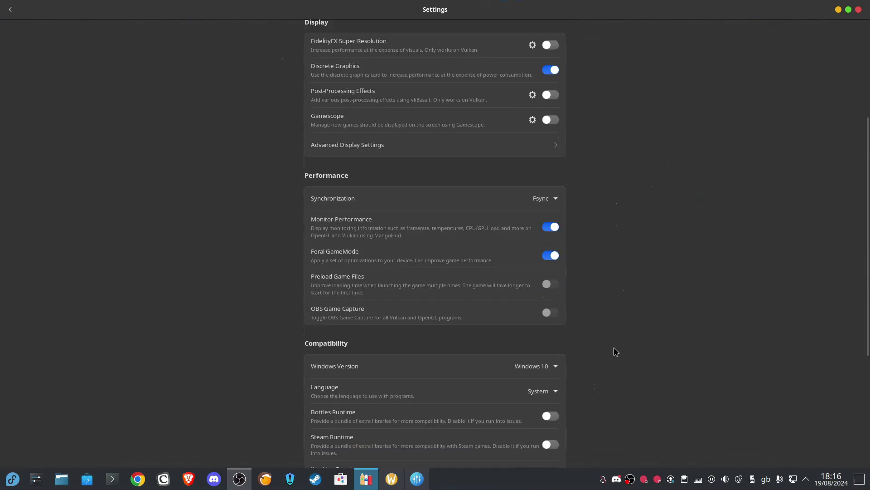
pyautogui.scroll(-5, 614, 352)
pyautogui.scroll(6, 608, 349)
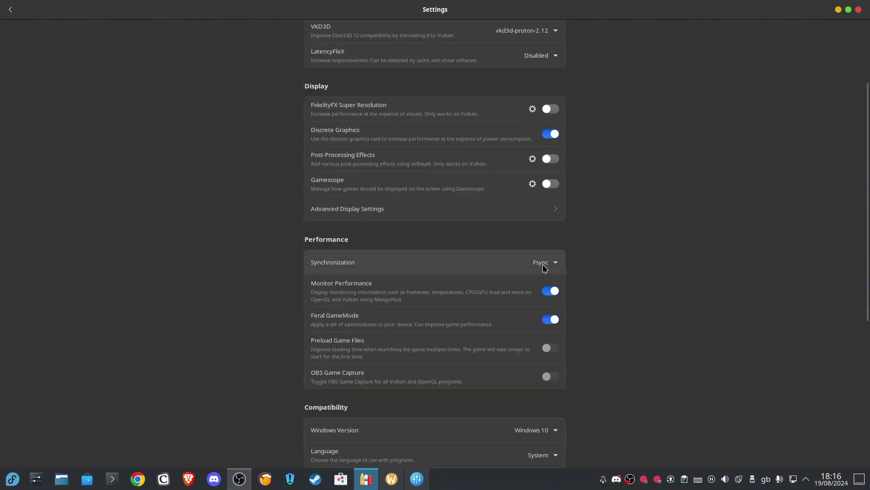
pyautogui.scroll(3, 585, 278)
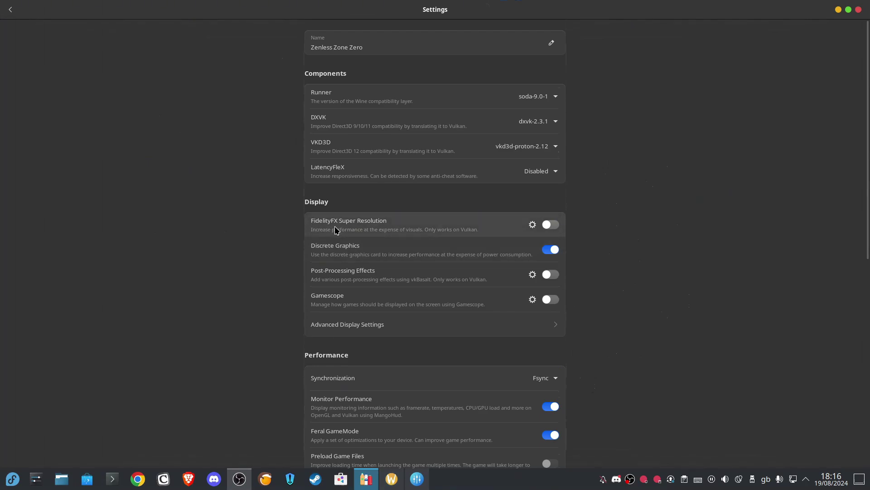
pyautogui.click(550, 224)
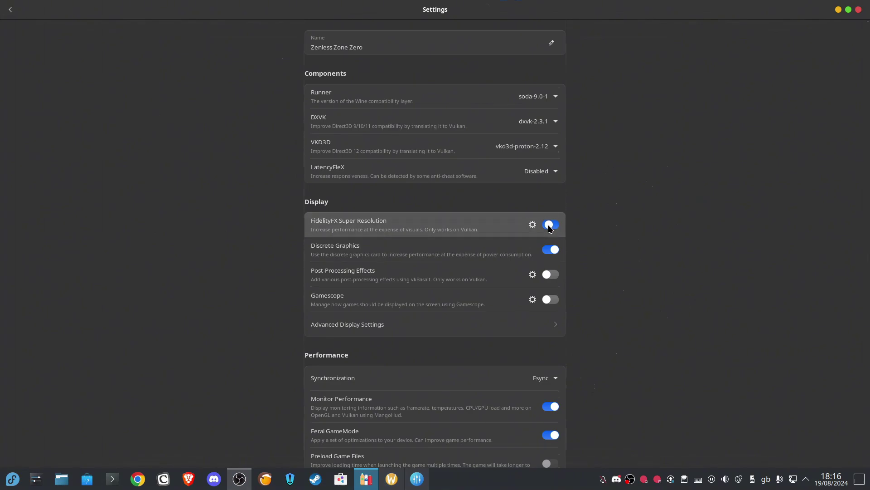
pyautogui.click(549, 226)
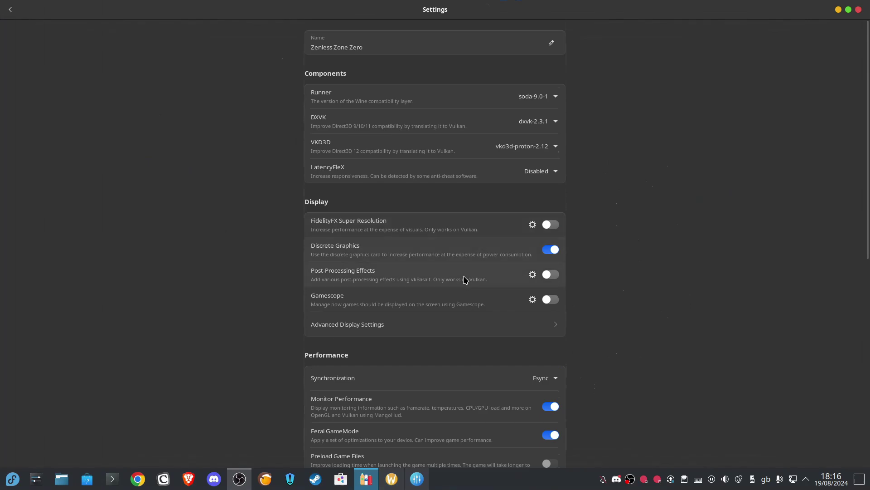
pyautogui.scroll(-6, 612, 354)
pyautogui.scroll(-3, 613, 355)
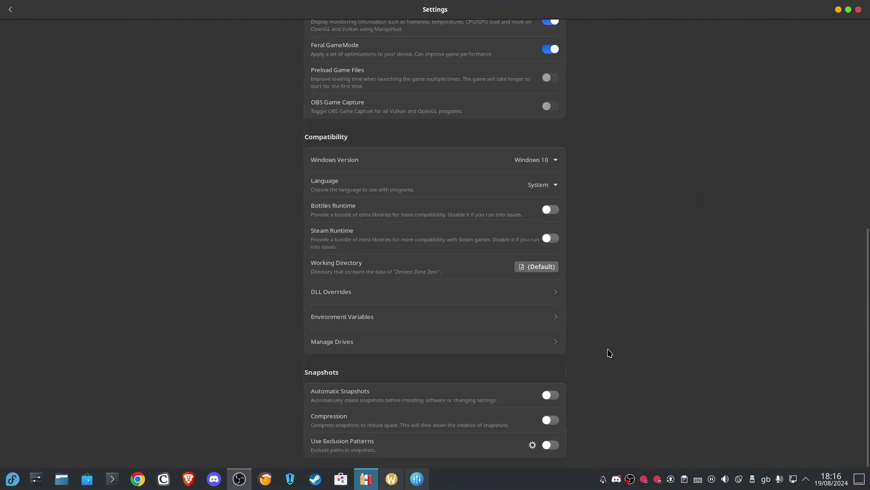
pyautogui.scroll(9, 542, 349)
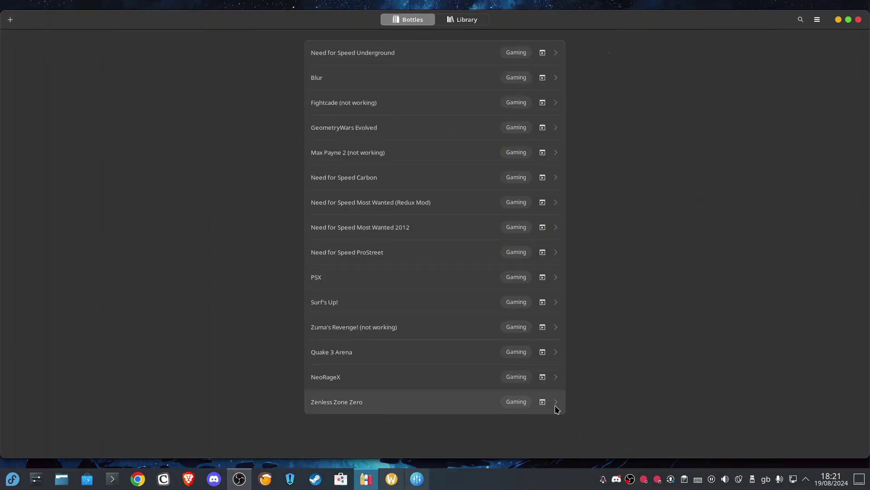
# Step: Open the Zenless Zone Zero bottle's settings from the bottle list, check its components, and return to the list
pyautogui.click(557, 409)
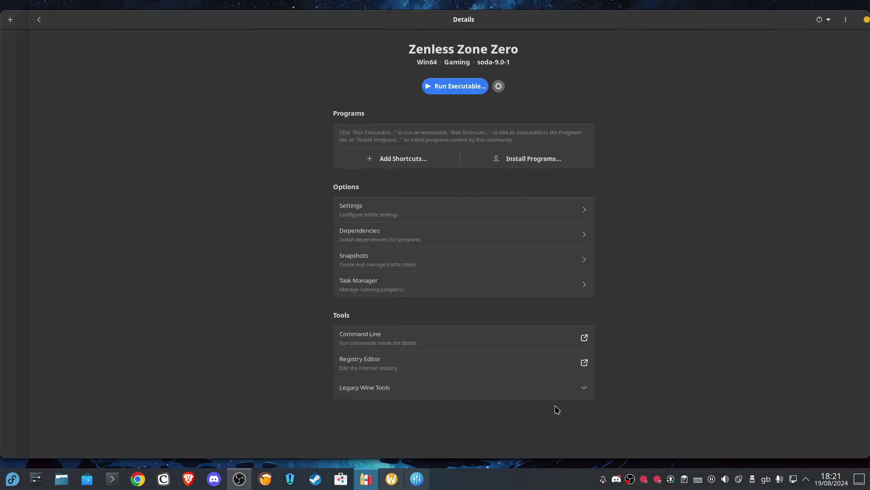
pyautogui.click(412, 216)
pyautogui.scroll(8, 415, 226)
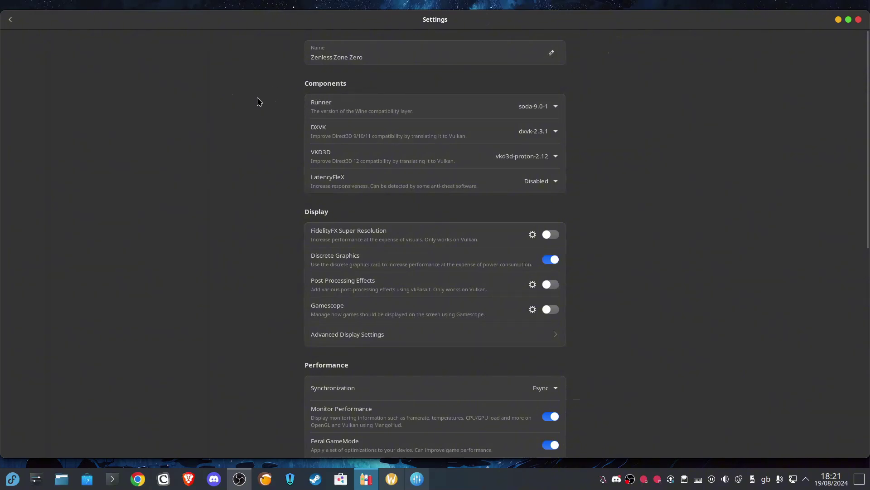
pyautogui.click(10, 20)
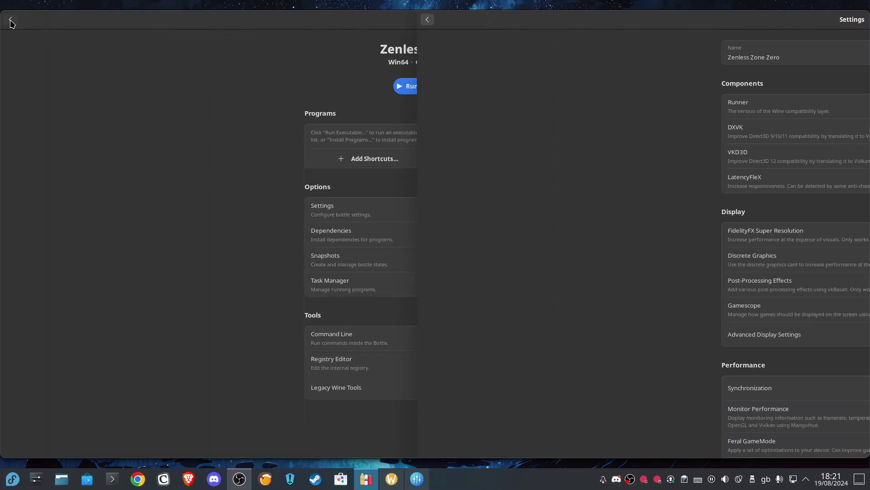
pyautogui.click(10, 19)
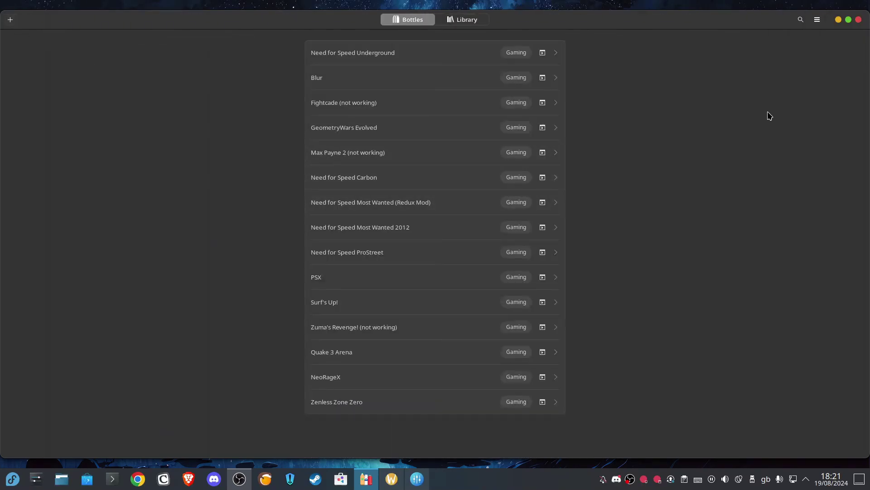
# Step: Download and install the ge-proton9-7 runner from the Proton GE runners in the preferences, and check the Wine GE entries
pyautogui.click(818, 20)
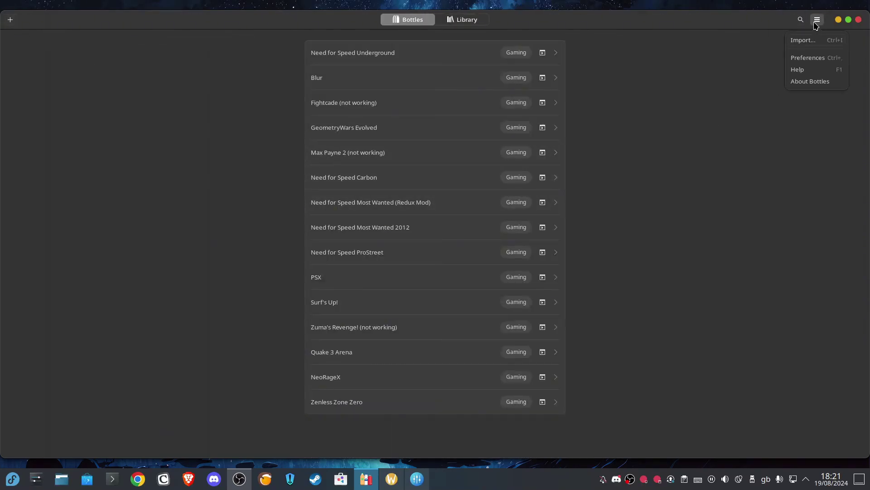
pyautogui.click(806, 61)
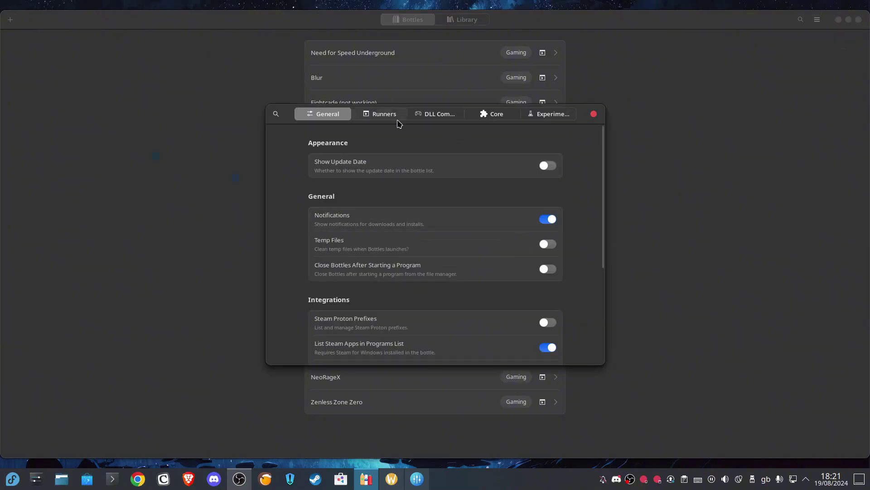
pyautogui.click(380, 119)
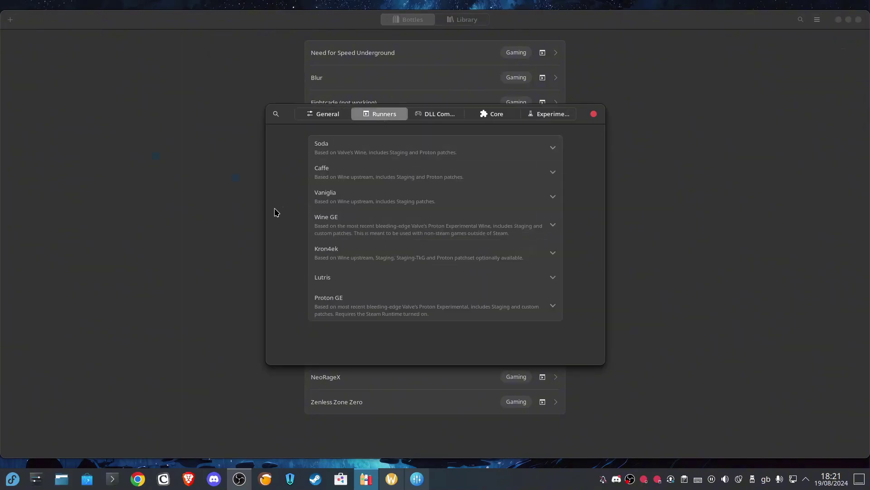
pyautogui.click(471, 316)
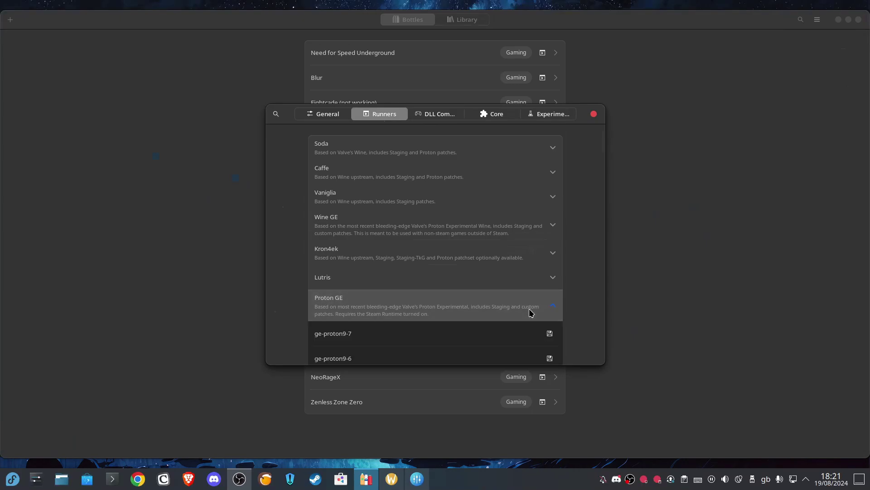
pyautogui.scroll(-4, 513, 311)
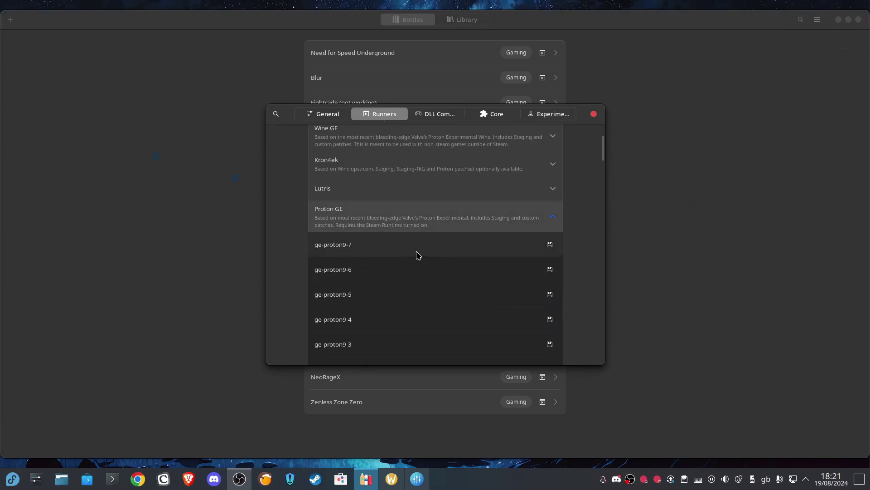
pyautogui.scroll(-20, 435, 257)
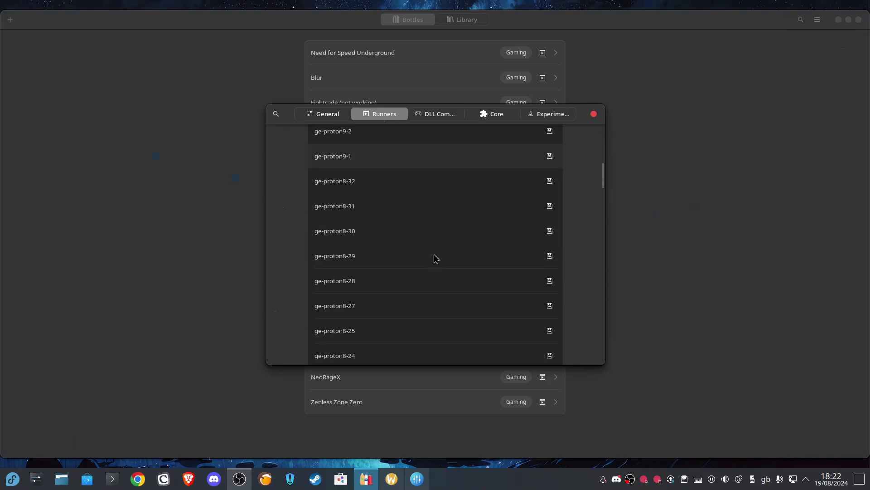
pyautogui.scroll(20, 434, 258)
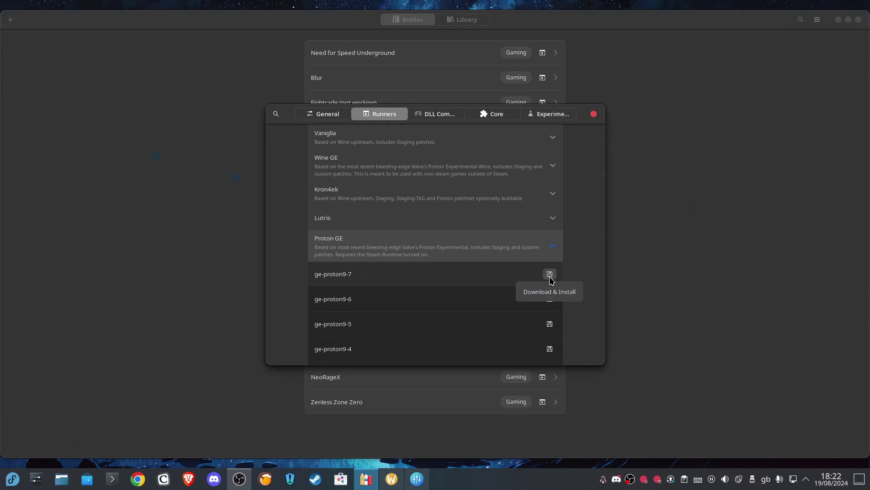
pyautogui.click(550, 275)
pyautogui.scroll(3, 576, 264)
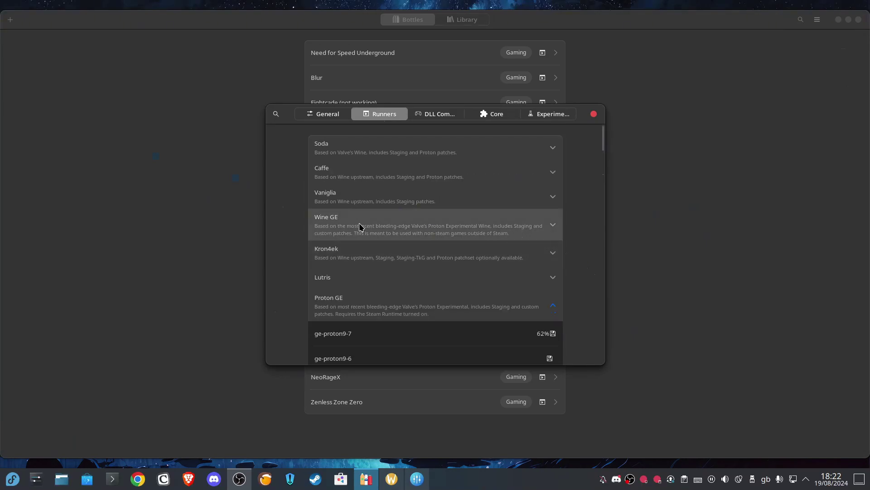
pyautogui.click(548, 229)
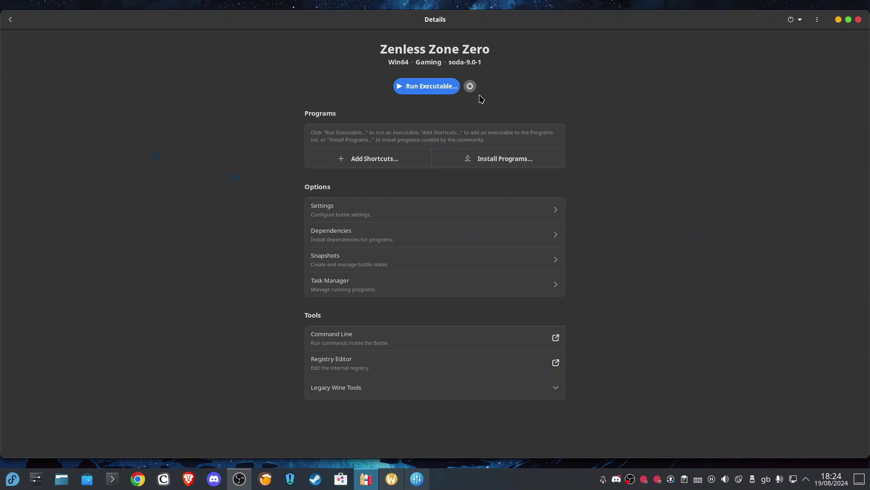
# Step: Set the Zenless Zone Zero bottle's runner to ge-proton9-7 in its settings
pyautogui.click(440, 208)
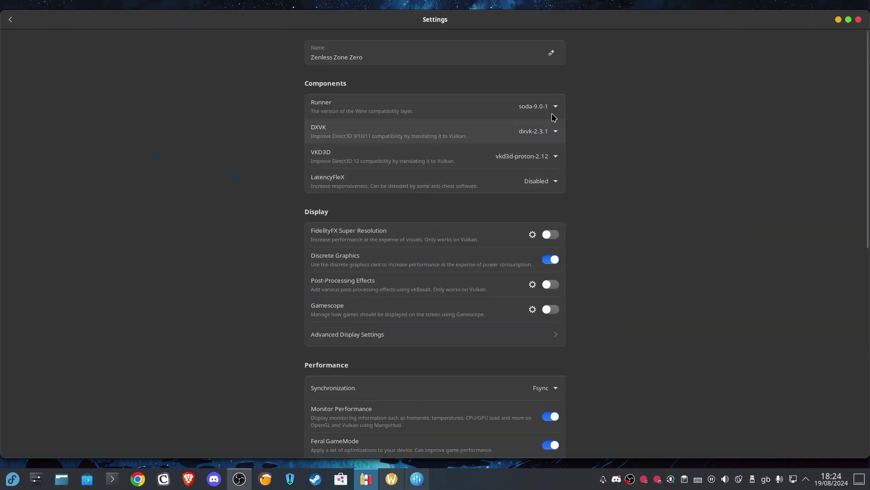
pyautogui.click(515, 112)
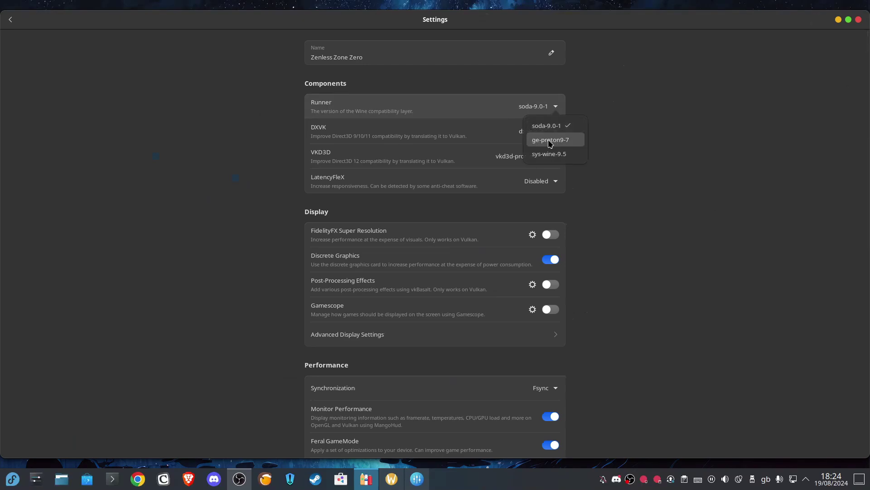
pyautogui.click(550, 141)
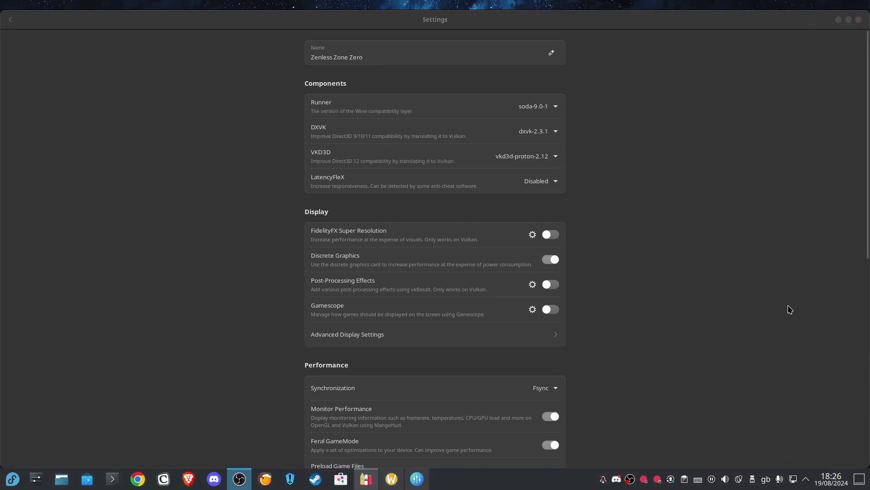
# Step: Check which runners the bottle offers, keep soda-9.0-1 selected, and return to the bottle's details
pyautogui.click(554, 108)
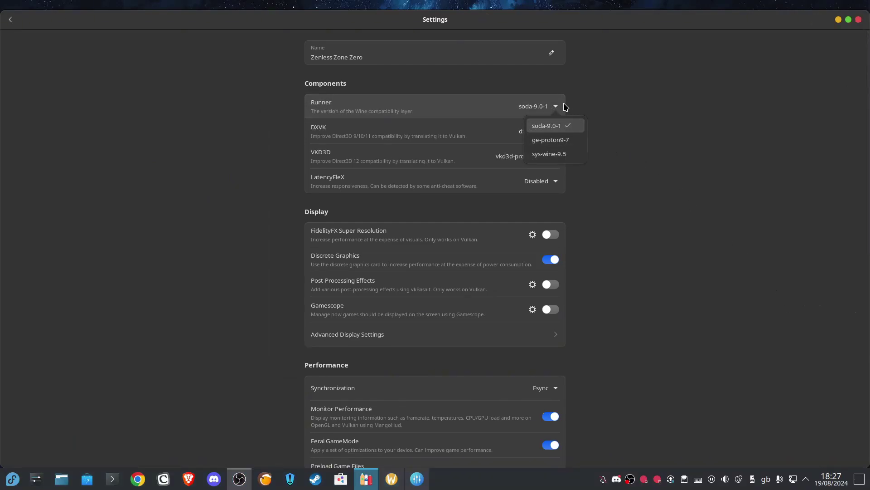
pyautogui.click(612, 122)
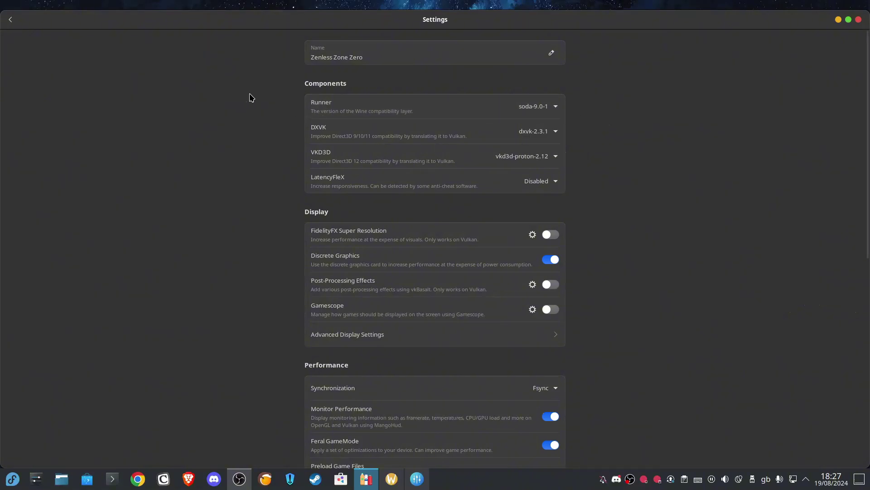
pyautogui.click(530, 107)
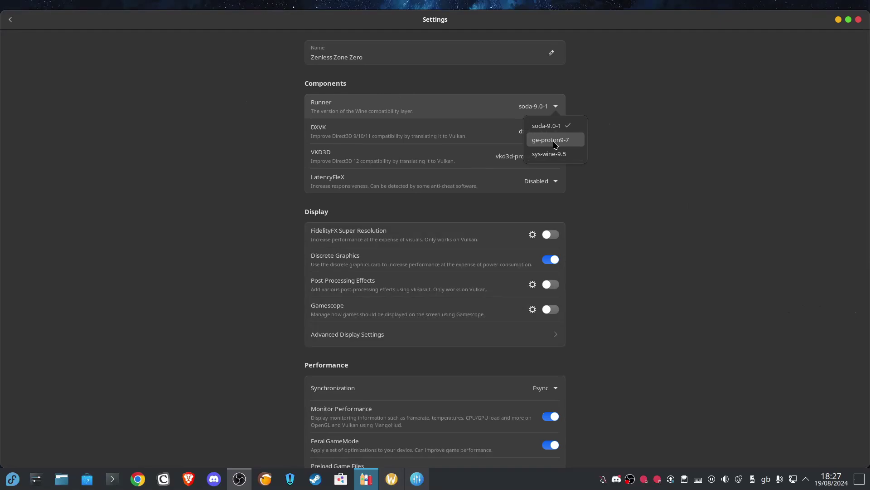
pyautogui.click(560, 125)
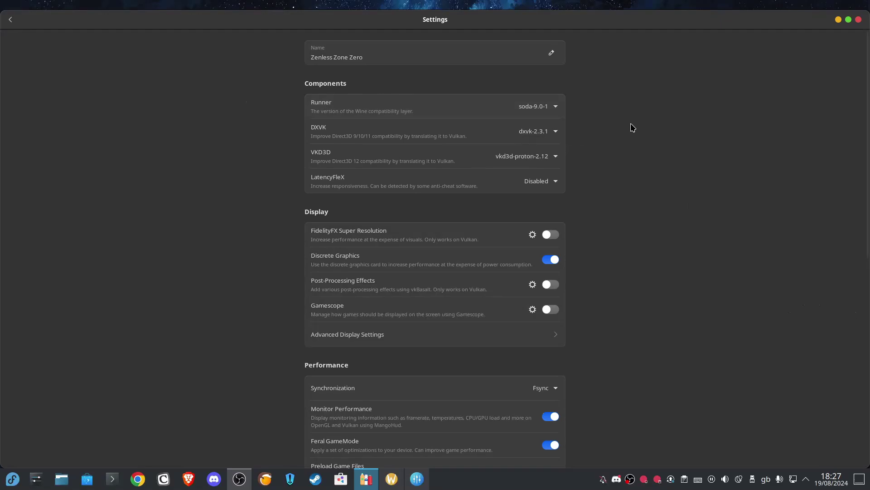
pyautogui.click(10, 19)
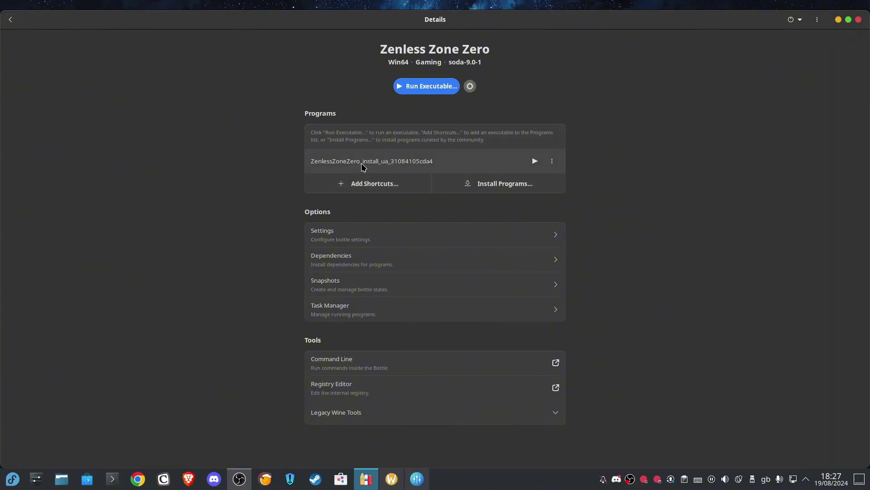
# Step: Launch the ZenlessZoneZero_install program already listed in the bottle and start its quick installation
pyautogui.click(367, 187)
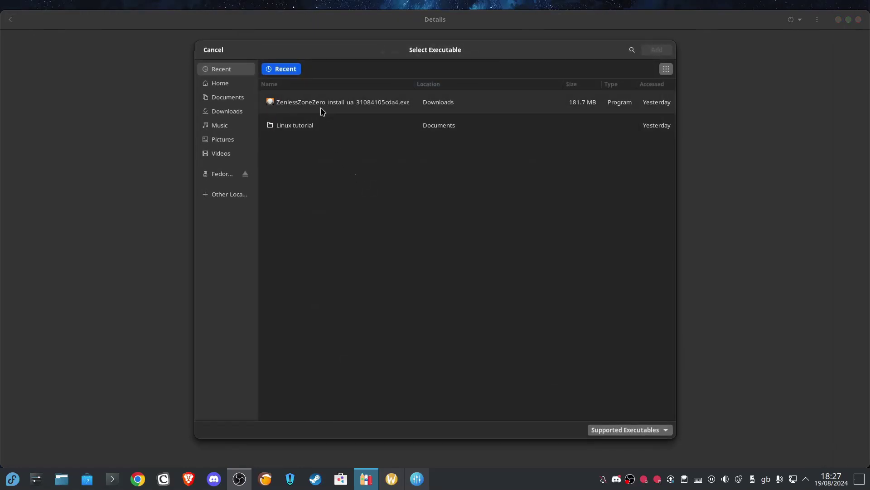
pyautogui.click(223, 50)
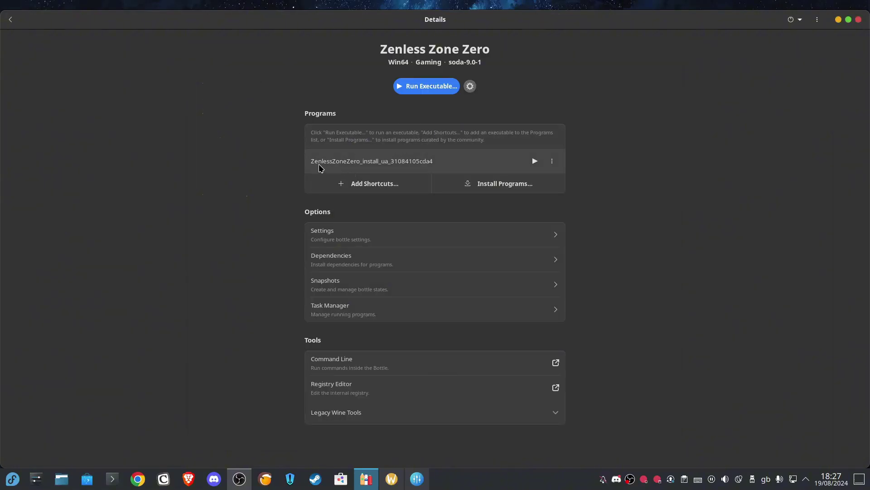
pyautogui.click(535, 162)
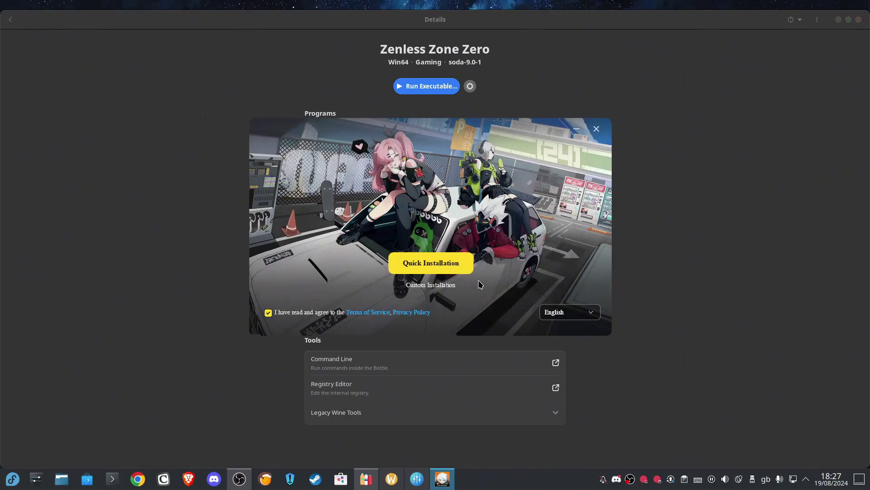
pyautogui.click(433, 265)
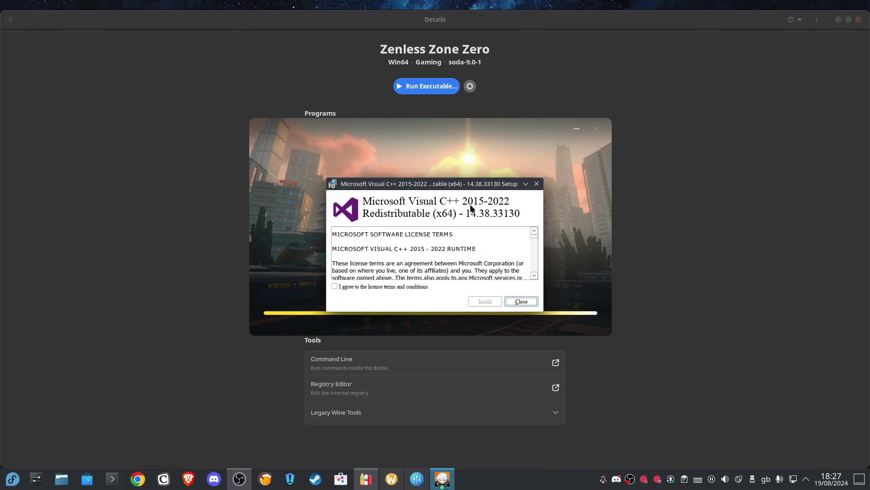
# Step: Accept the licence, install the Microsoft Visual C++ 2015-2022 Redistributable (x64), and finish the game setup by launching HoYoPlay
pyautogui.click(344, 287)
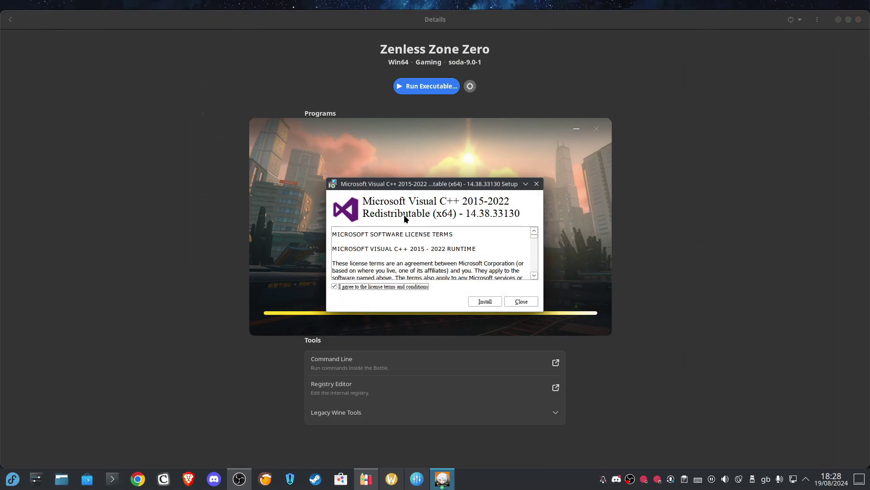
pyautogui.click(480, 301)
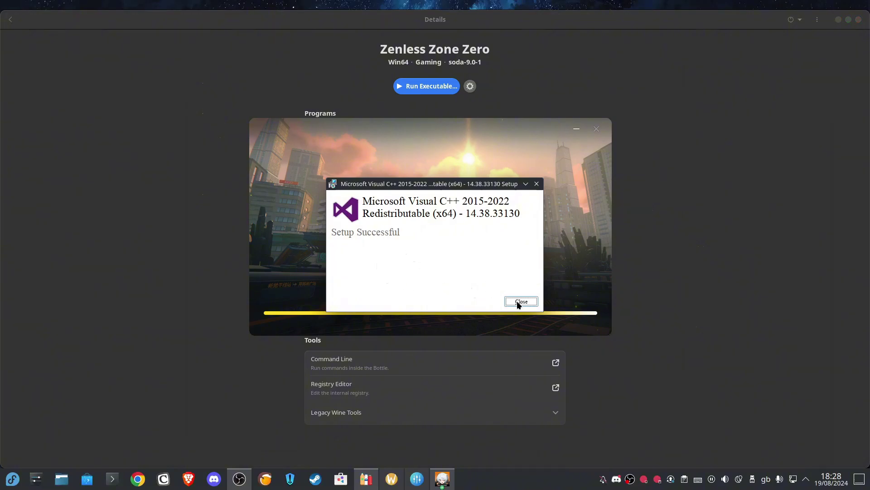
pyautogui.click(514, 300)
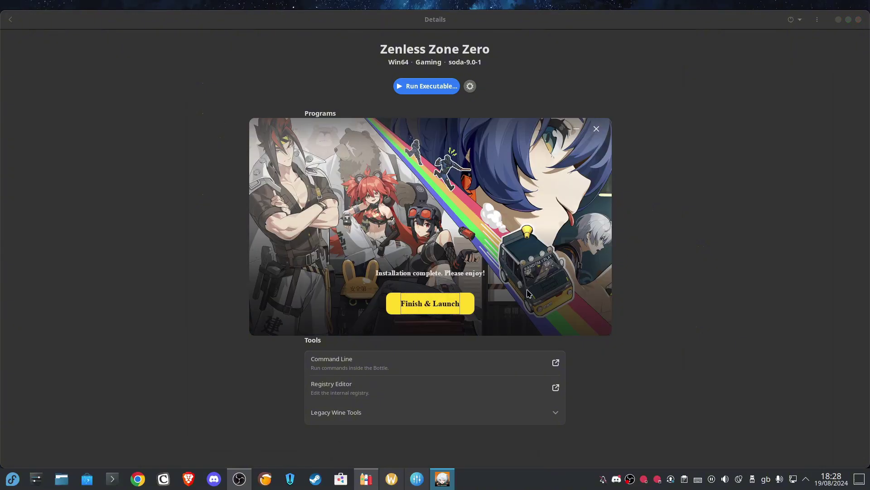
pyautogui.click(447, 307)
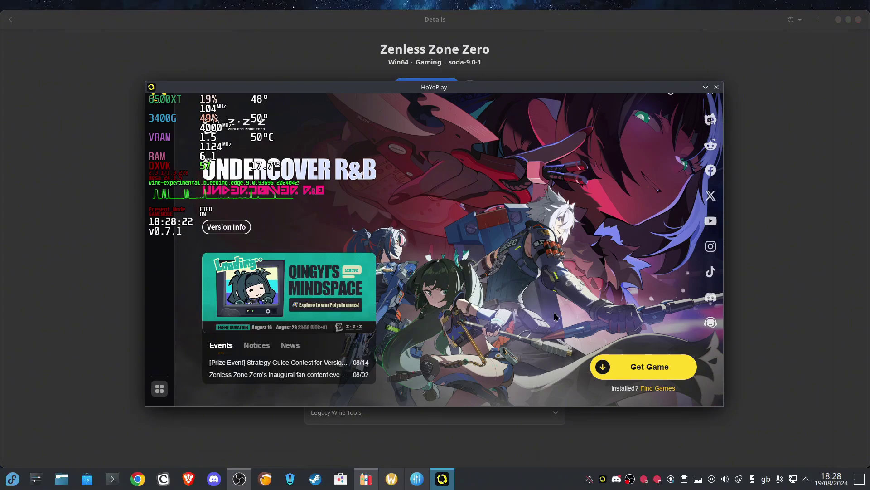
# Step: Close HoYoPlay with the Close and Exit HoYoPlay option
pyautogui.click(716, 88)
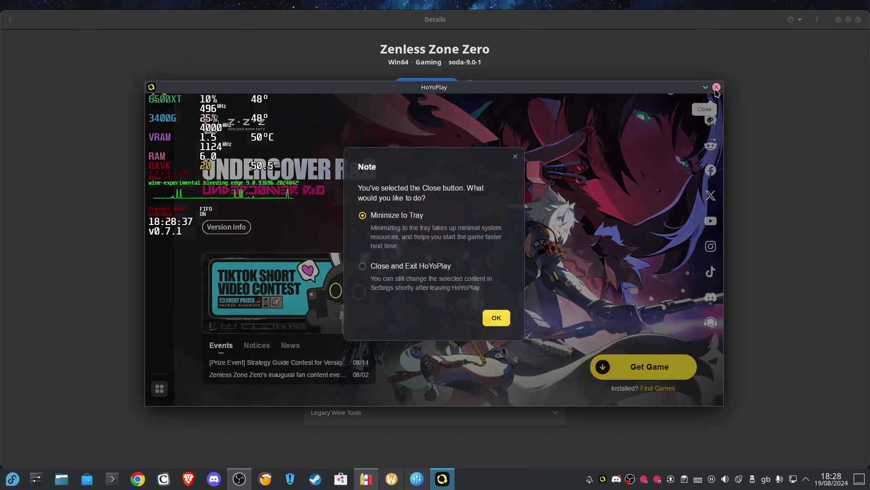
pyautogui.click(411, 268)
pyautogui.click(488, 320)
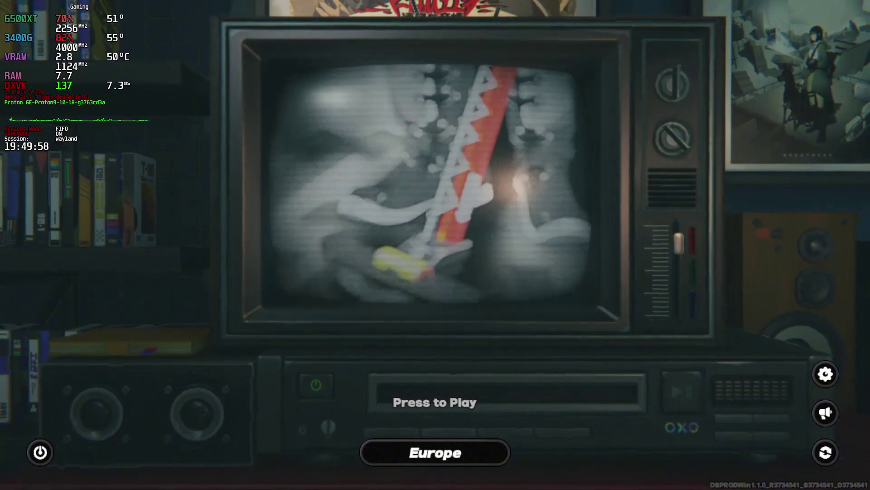
# Step: Enter the game from the Europe title screen, confirm the Encrypted Master Tape login reward, and leave the All-New Program event
pyautogui.click(520, 334)
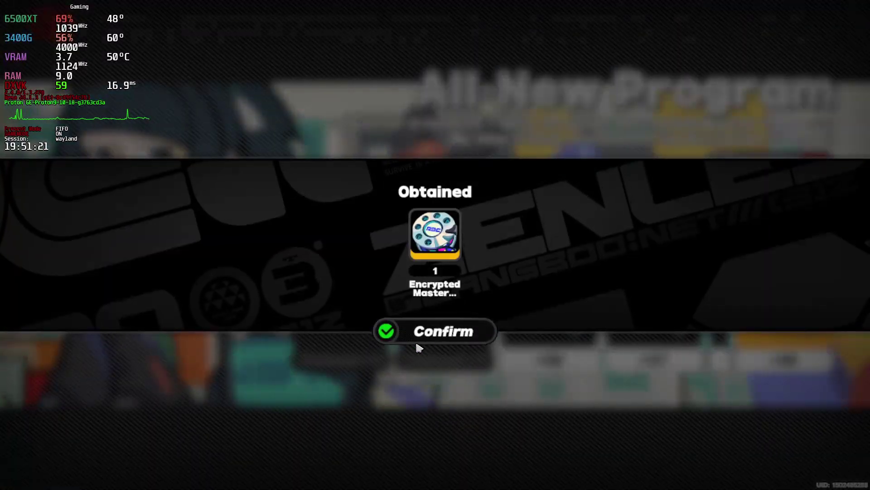
pyautogui.click(472, 327)
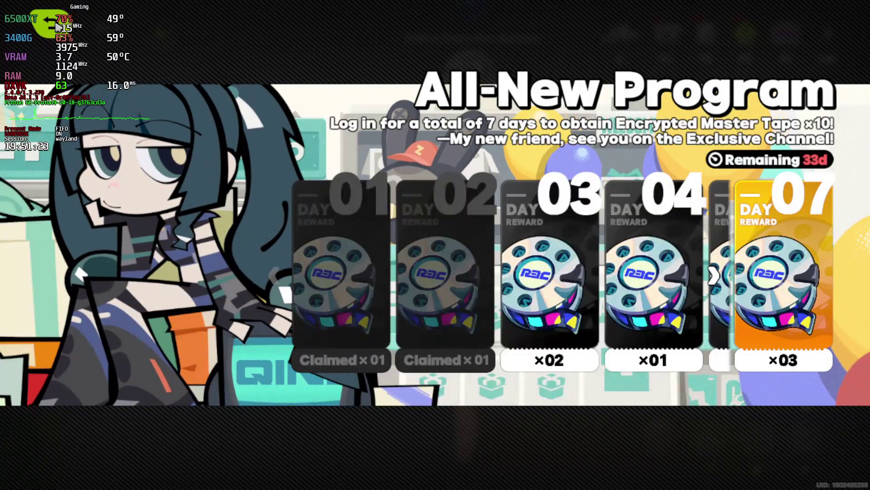
pyautogui.click(58, 28)
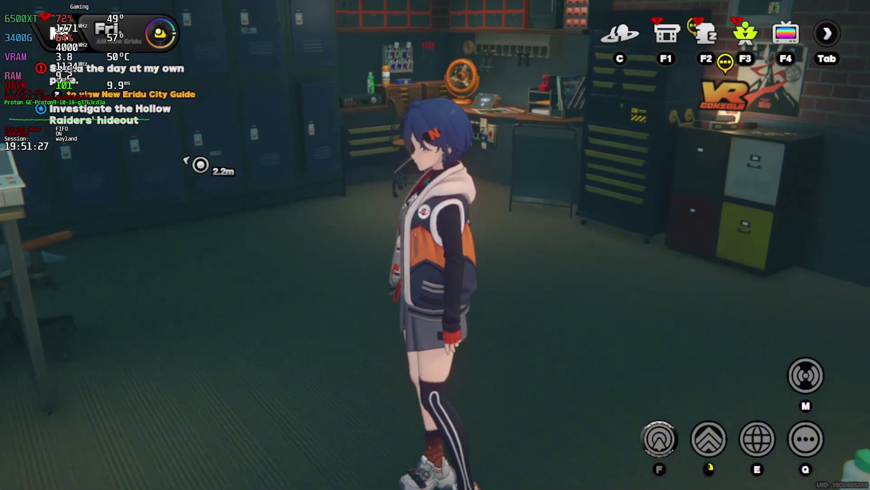
# Step: Run the character out of the staff room, through the video store, and up the stairs around the upper floor
pyautogui.press('w')
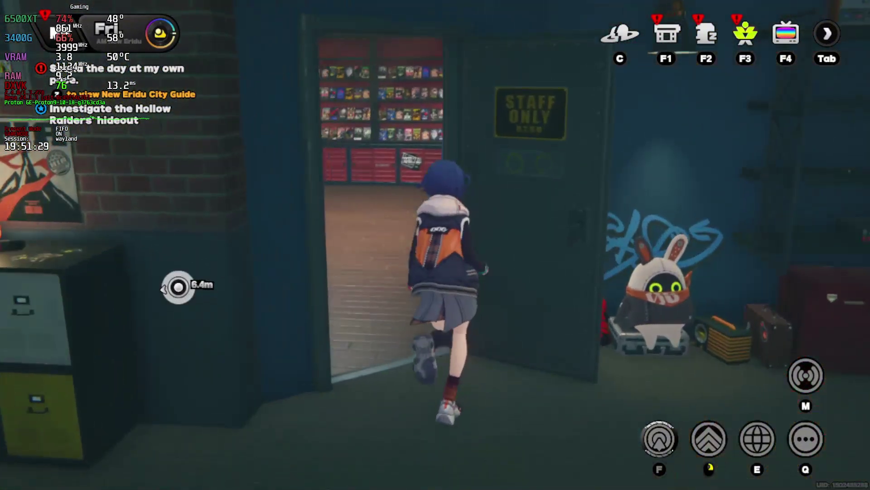
pyautogui.press('w')
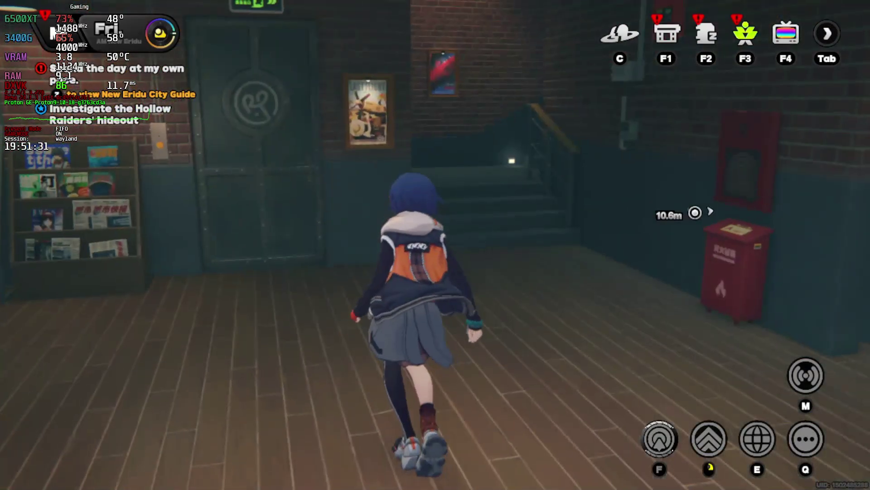
pyautogui.press('w')
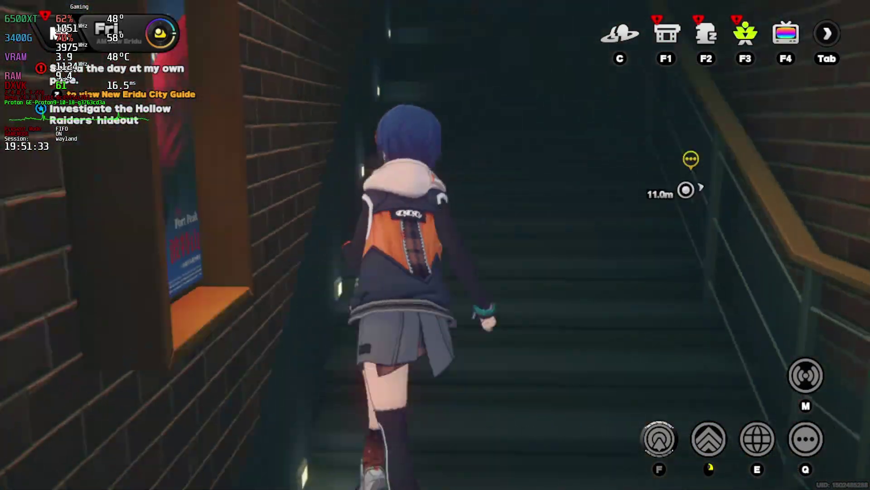
pyautogui.press('w')
pyautogui.press('w')
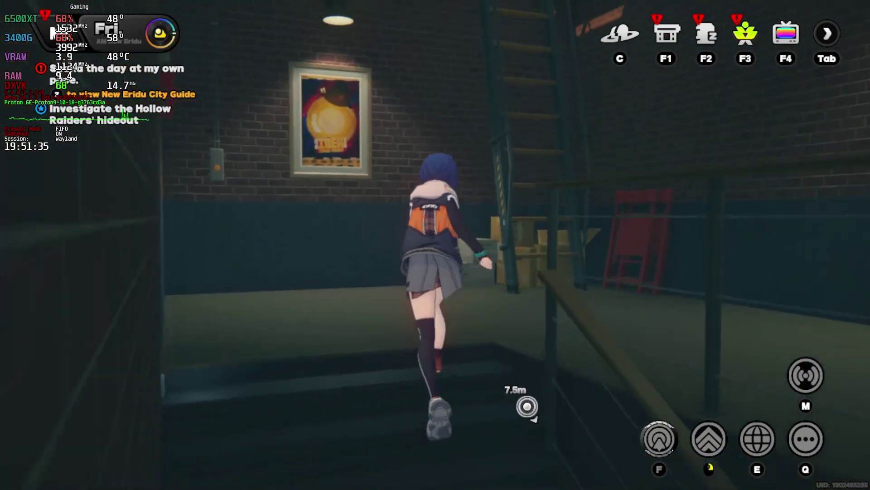
pyautogui.press('w')
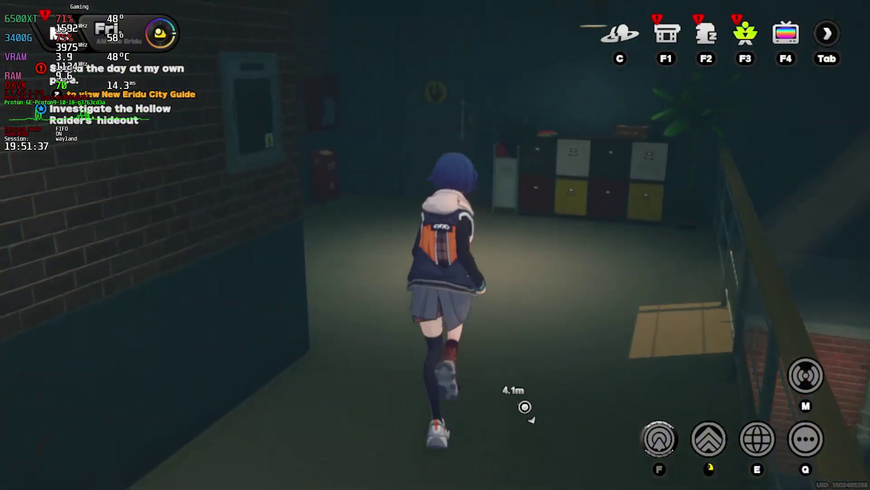
pyautogui.press('w')
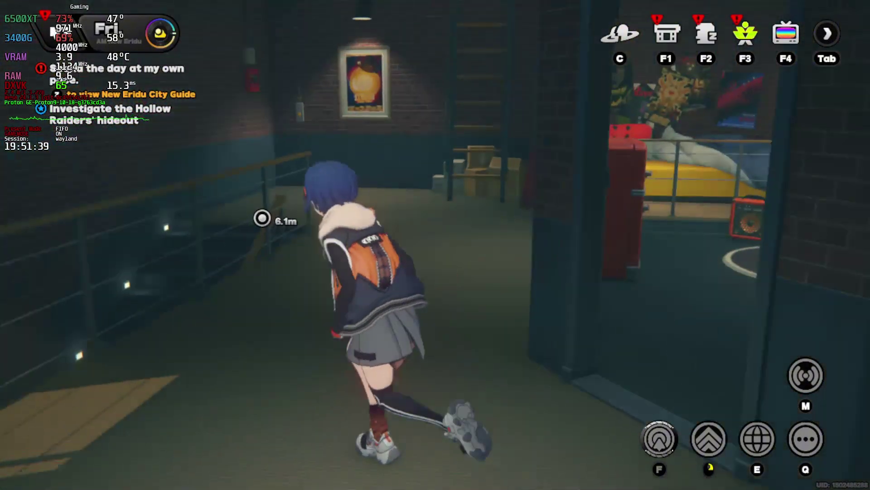
pyautogui.press('w')
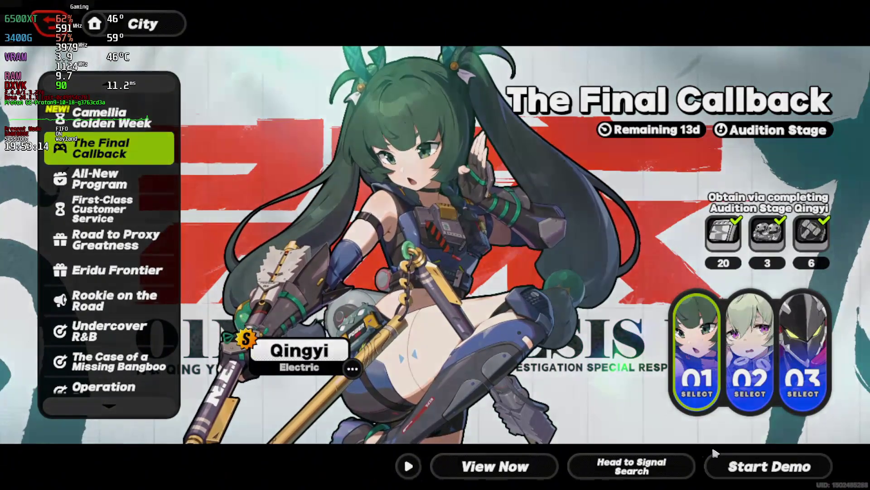
# Step: Start the Qingyi demo stage from The Final Callback event and dismiss the combat tutorial and its hint
pyautogui.click(720, 463)
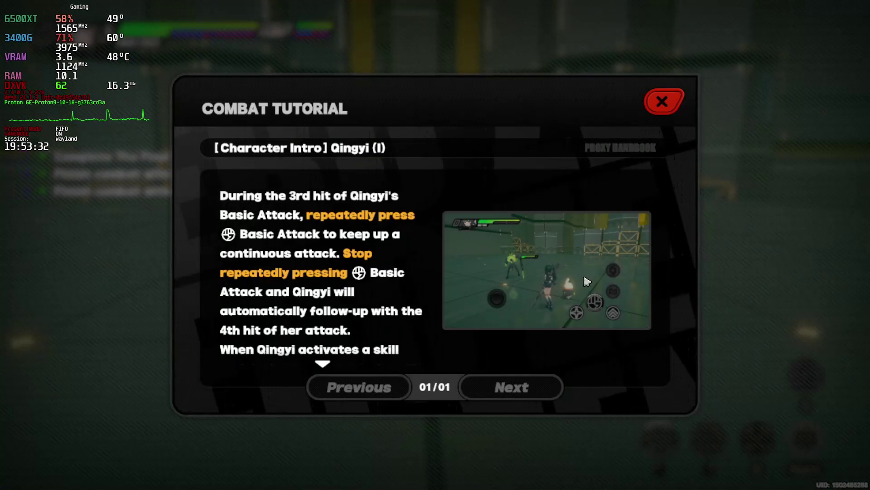
pyautogui.click(664, 111)
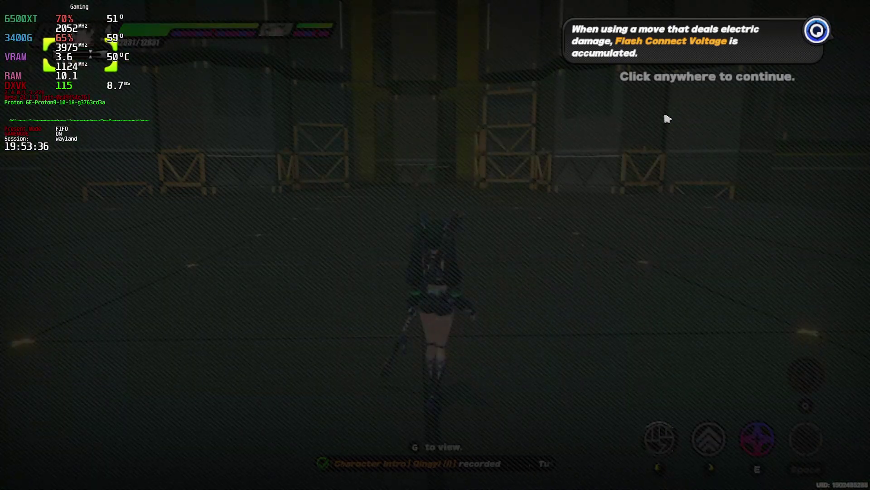
pyautogui.click(664, 116)
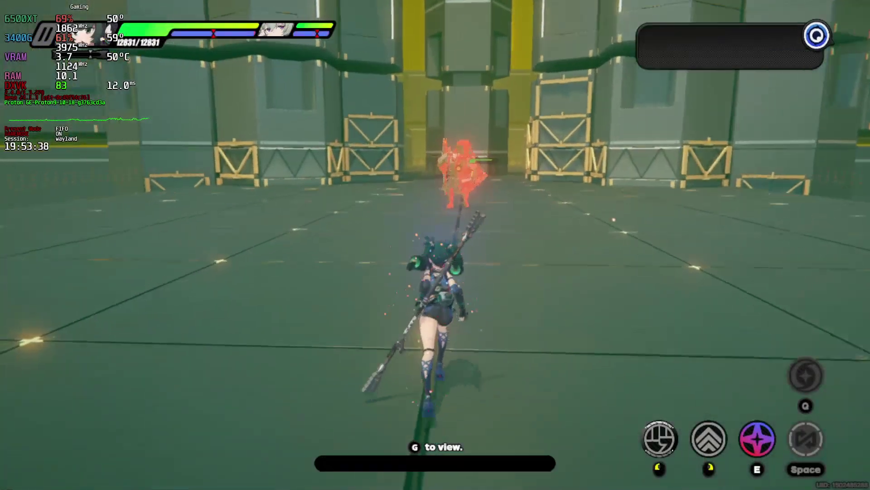
# Step: Attack the armored enemy with Qingyi's Basic Attack, extending the third-hit combo continuously to fulfil the 50-strike objective
pyautogui.click(435, 244)
pyautogui.click(435, 245)
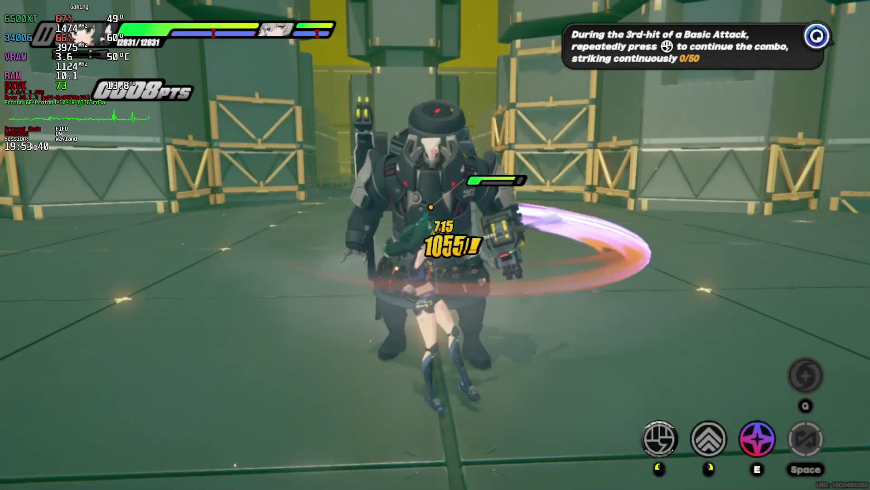
pyautogui.click(435, 244)
pyautogui.click(435, 245)
pyautogui.click(436, 245)
pyautogui.click(436, 245)
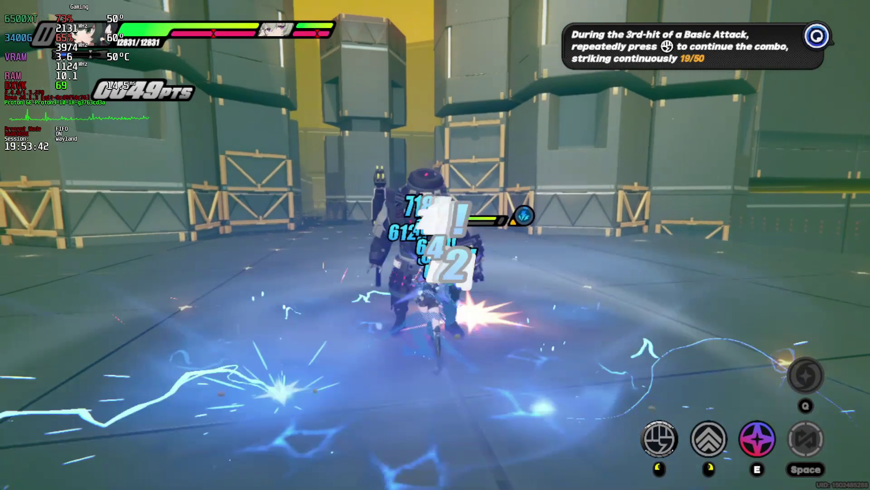
pyautogui.click(435, 245)
pyautogui.click(436, 245)
pyautogui.click(435, 245)
pyautogui.click(435, 245)
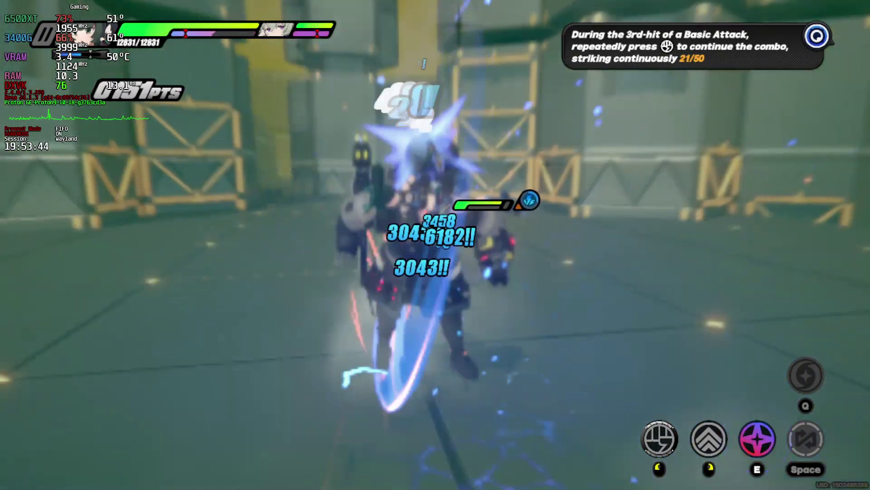
pyautogui.click(435, 245)
pyautogui.click(435, 245)
pyautogui.click(435, 245)
pyautogui.click(435, 245)
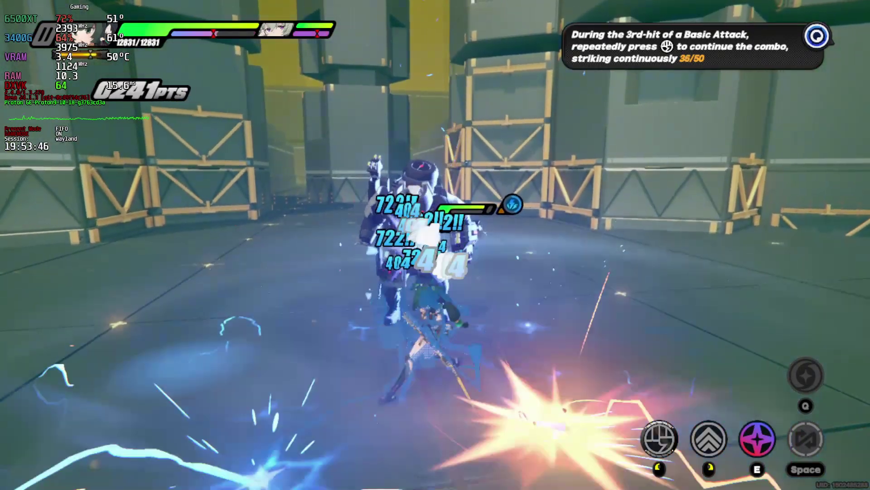
pyautogui.click(435, 245)
pyautogui.click(436, 245)
pyautogui.click(435, 245)
pyautogui.click(435, 245)
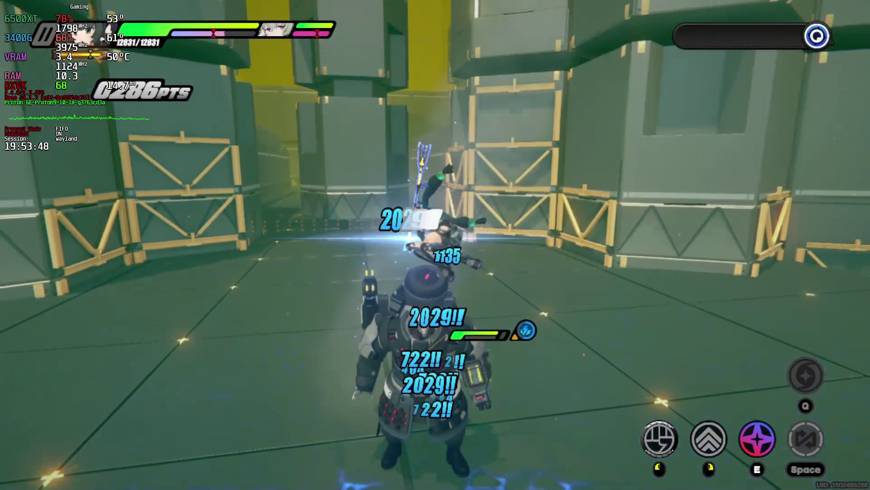
pyautogui.click(435, 244)
pyautogui.click(435, 245)
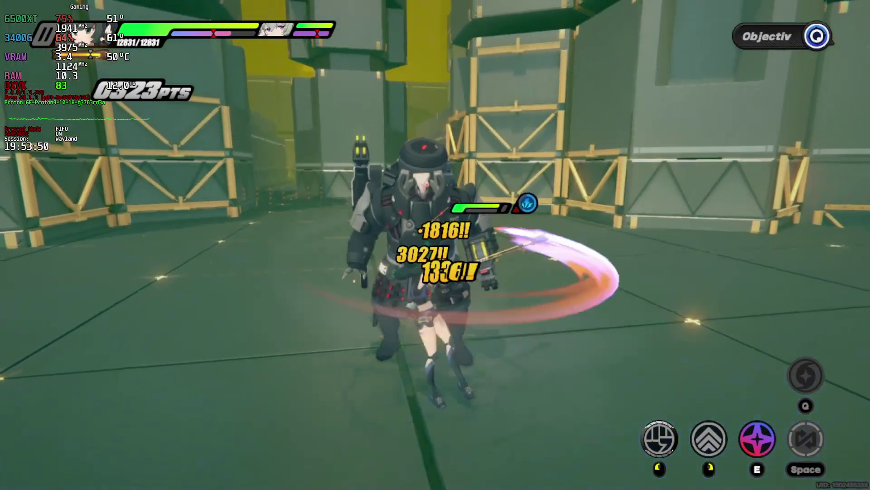
pyautogui.click(435, 244)
pyautogui.click(435, 244)
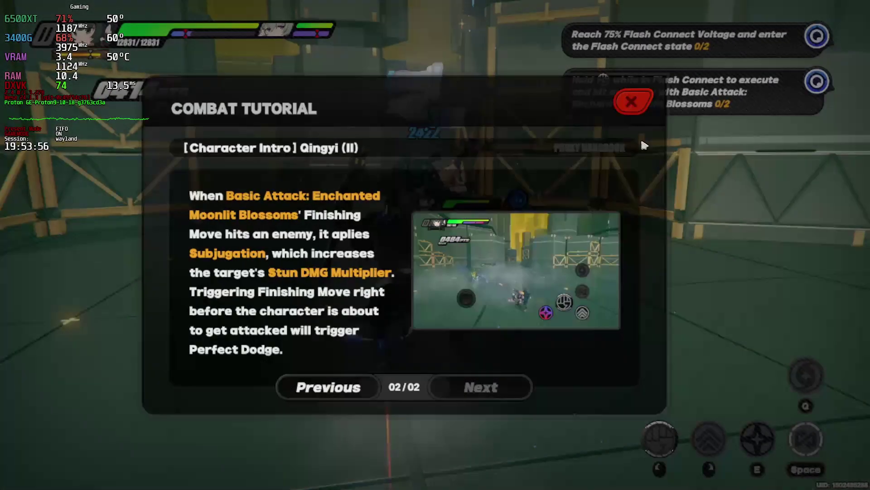
# Step: Dismiss the Qingyi (II) combat tutorial, enter Flash Connect, hit the enemy with Enchanted Moonlit Blossoms, and move away from it
pyautogui.press('Escape')
pyautogui.click(435, 245)
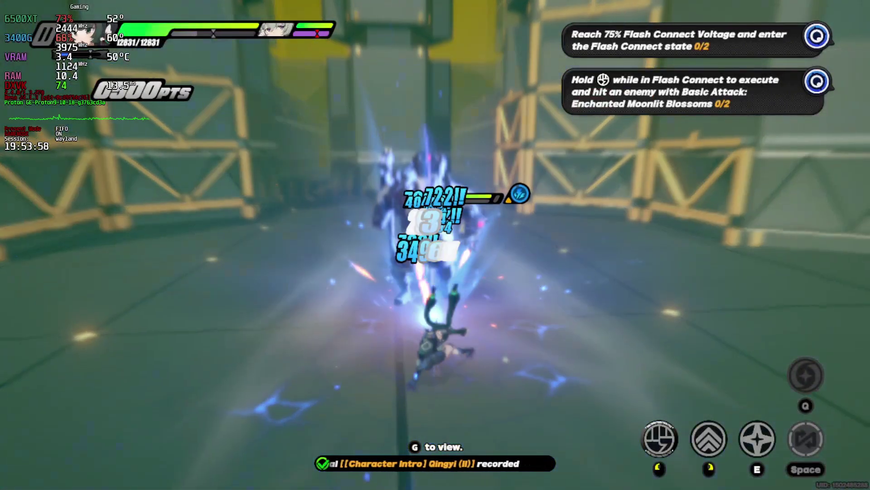
pyautogui.click(435, 244)
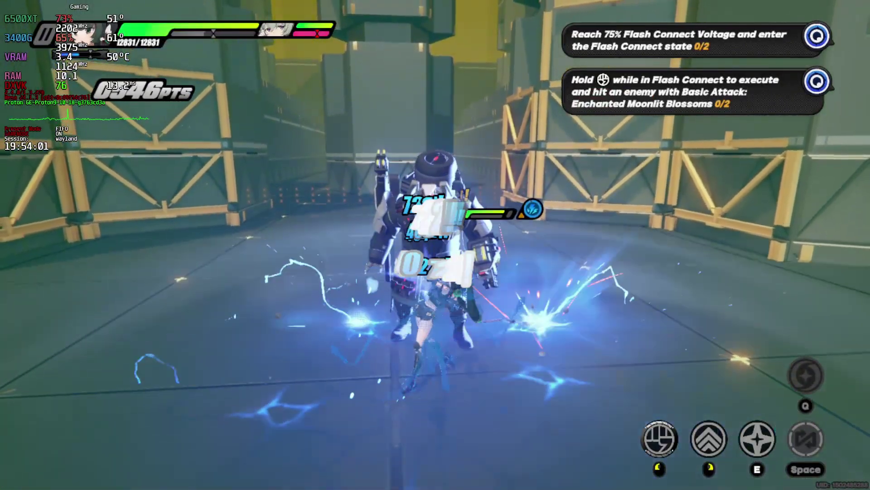
pyautogui.click(435, 245)
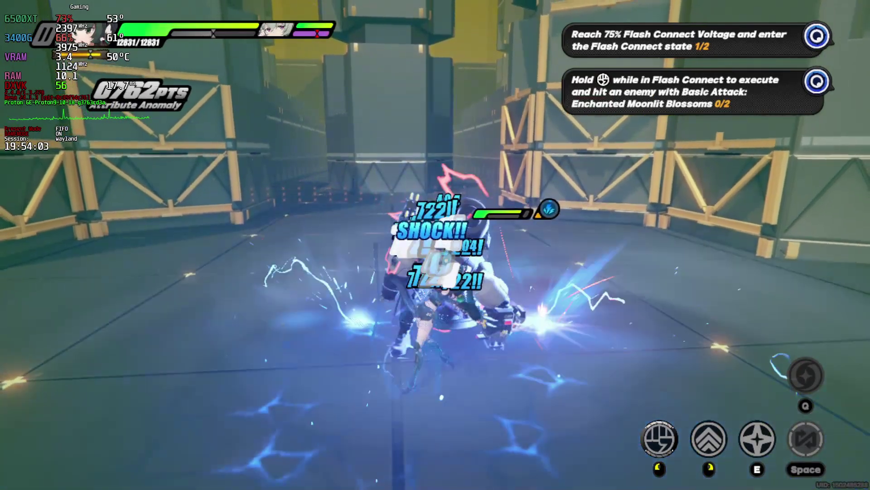
pyautogui.click(435, 244)
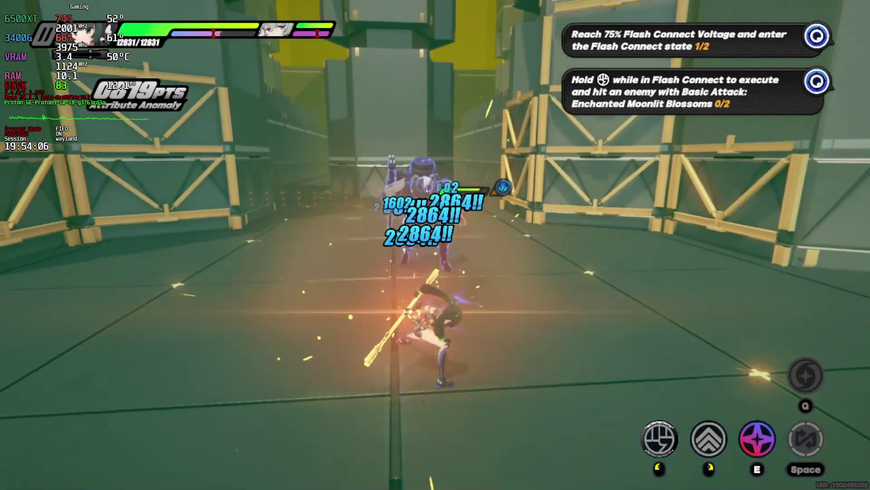
pyautogui.click(435, 245)
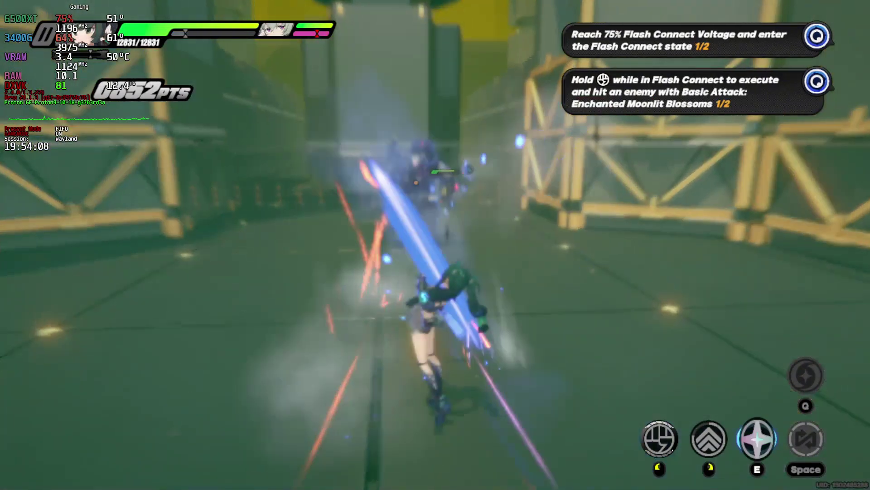
pyautogui.click(435, 245)
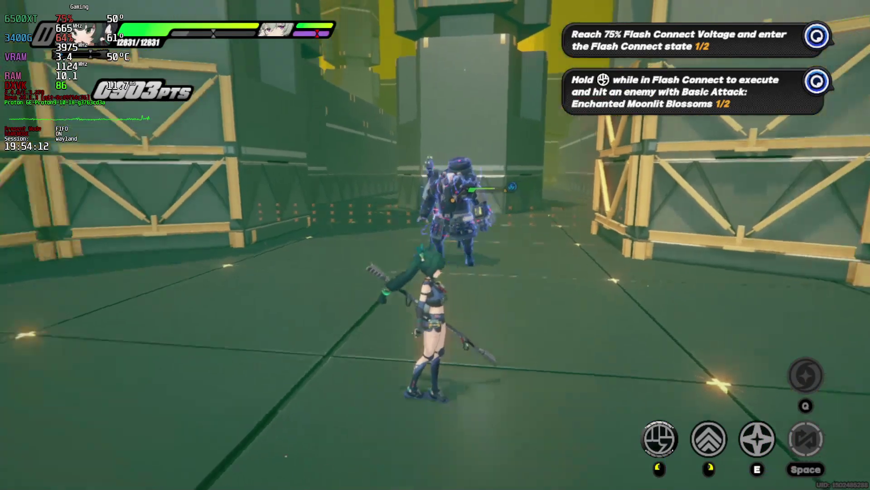
pyautogui.press('s')
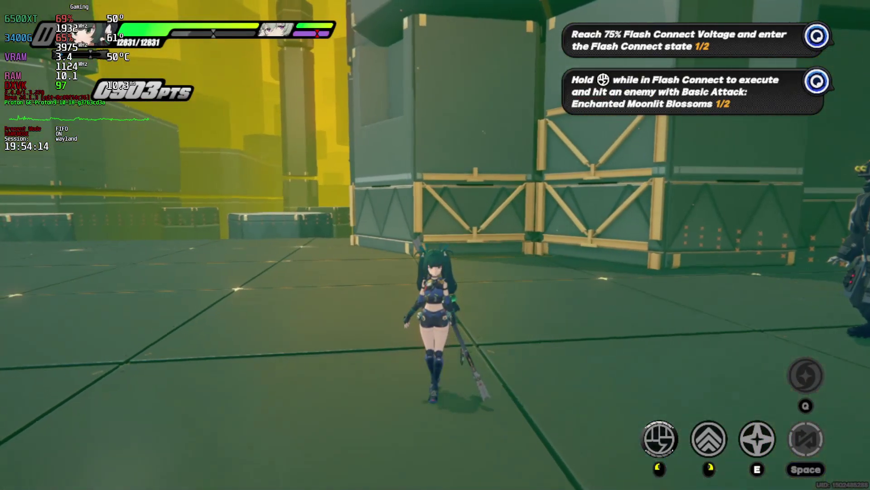